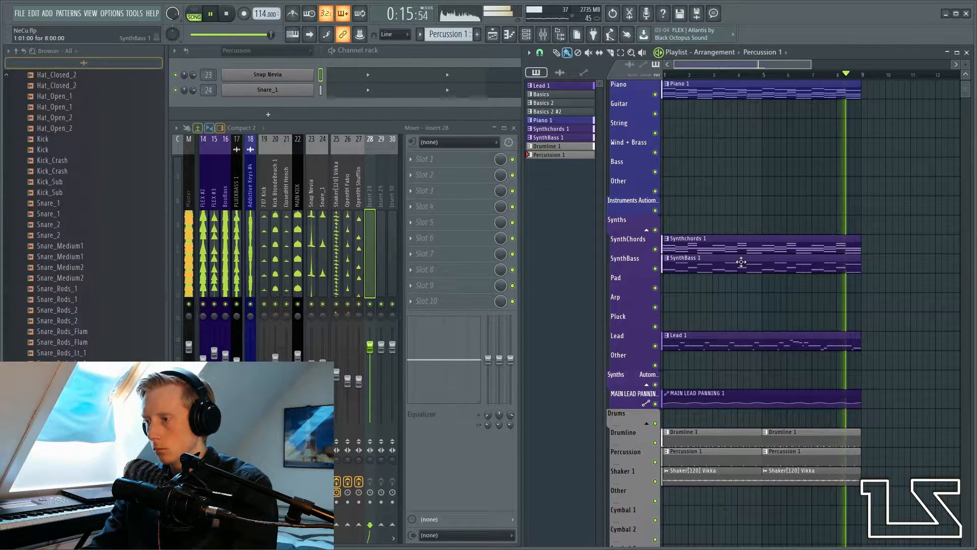
Step: Stop the song and, in the Percussion 1 pattern, add the tambourine sample as a channel below Snare_1, routed to mixer insert 28
{"action": "key", "text": "space"}
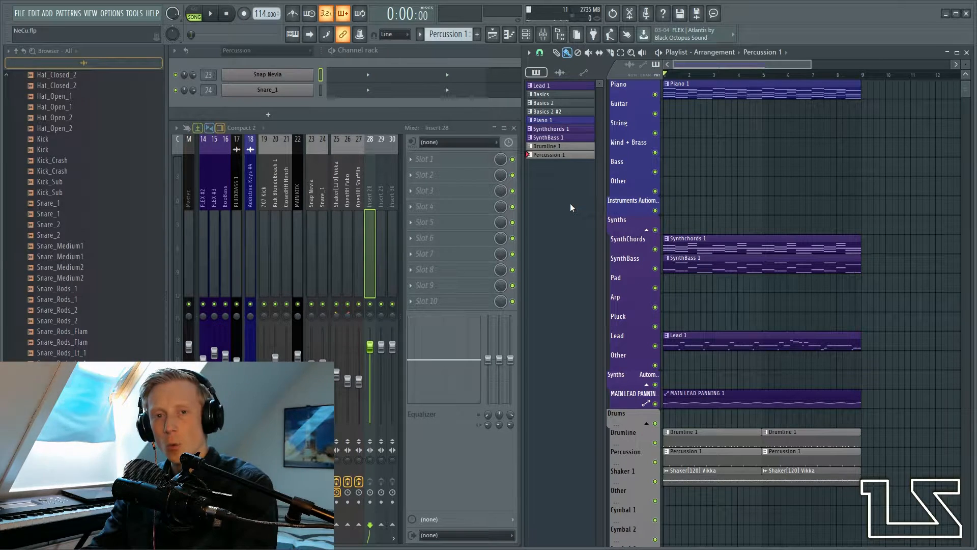
{"action": "scroll", "coordinate": [709, 406], "scroll_direction": "down", "scroll_amount": 1}
{"action": "scroll", "coordinate": [686, 460], "scroll_direction": "up", "scroll_amount": 2}
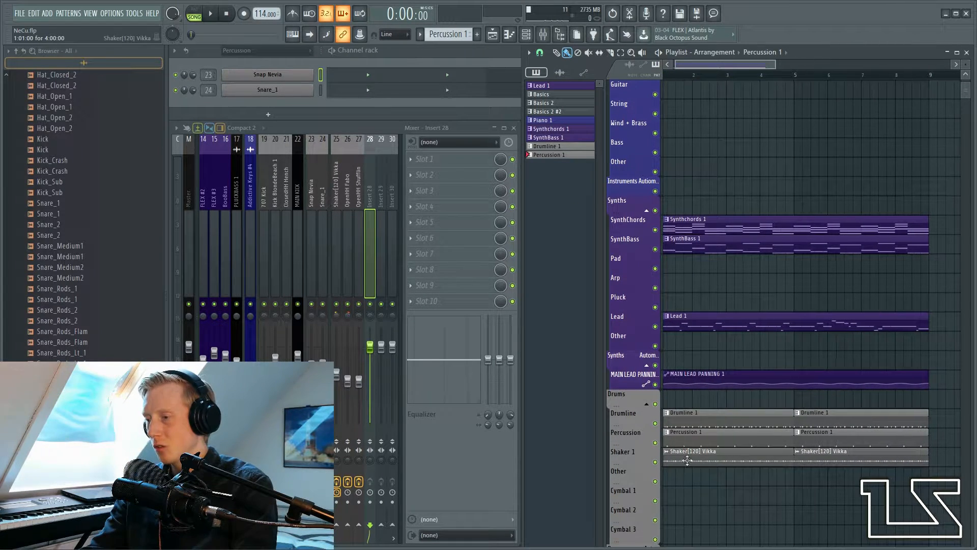
{"action": "scroll", "coordinate": [684, 455], "scroll_direction": "down", "scroll_amount": 2}
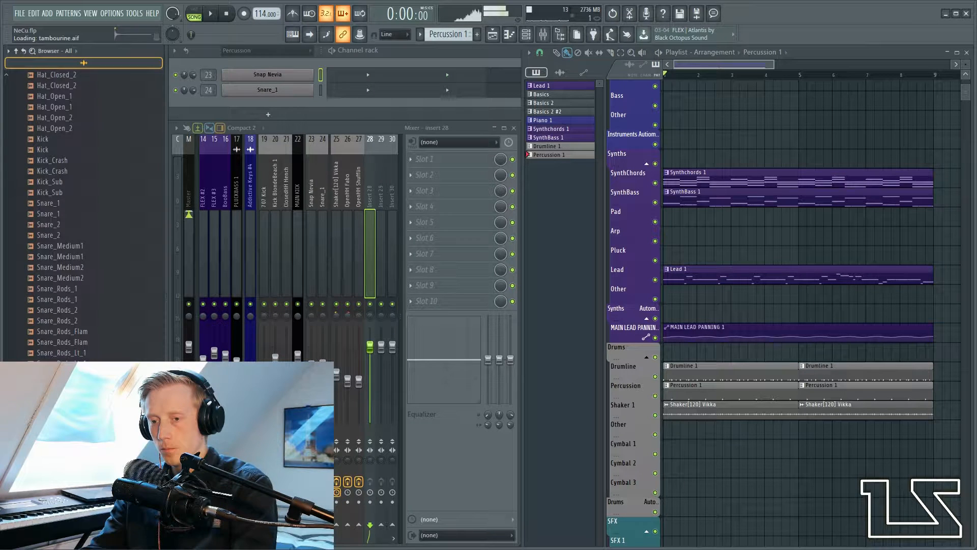
{"action": "left_click", "coordinate": [550, 157]}
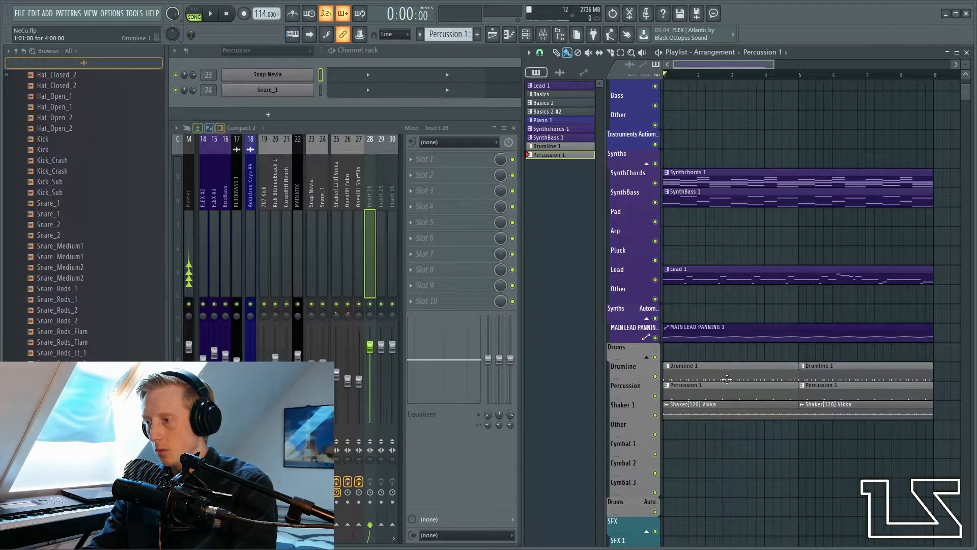
{"action": "scroll", "coordinate": [709, 423], "scroll_direction": "up", "scroll_amount": 5}
{"action": "scroll", "coordinate": [717, 397], "scroll_direction": "down", "scroll_amount": 1}
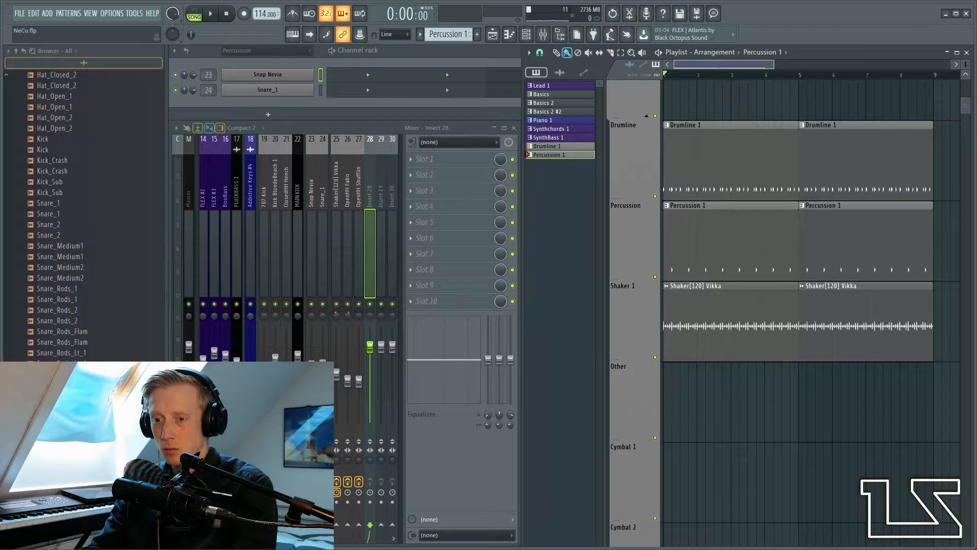
{"action": "left_click_drag", "start_coordinate": [56, 448], "coordinate": [208, 46]}
{"action": "right_click", "coordinate": [279, 106]}
{"action": "left_click", "coordinate": [383, 251]}
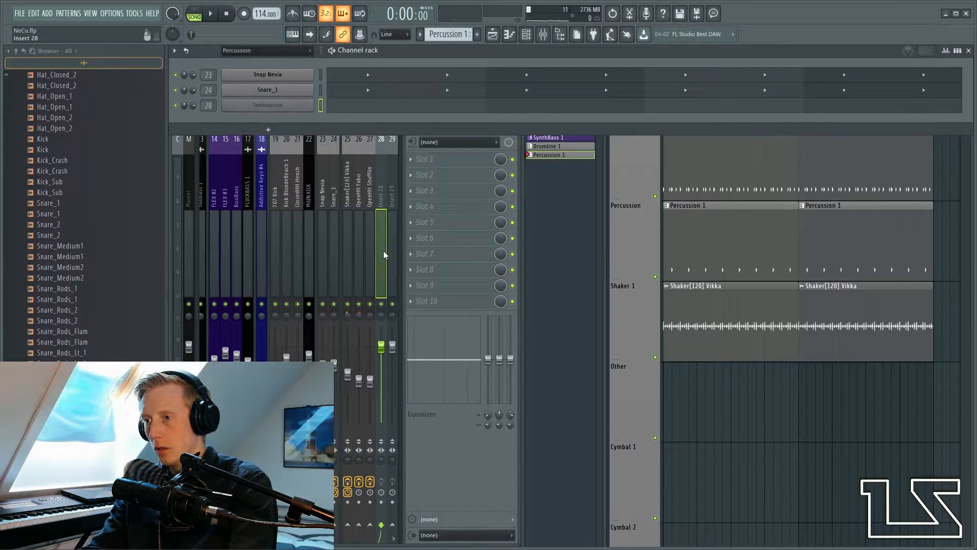
{"action": "left_click", "coordinate": [378, 250]}
{"action": "key", "text": "ctrl+l"}
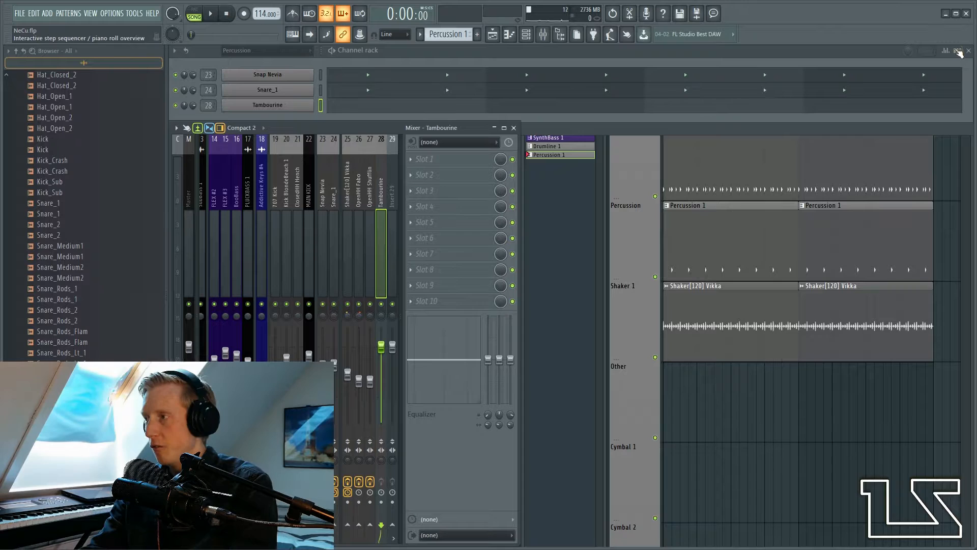
Step: Program Tambourine hits on steps 7, 23, 39, 55, 60 and 63 of the four-bar Percussion 1 pattern
{"action": "left_click", "coordinate": [958, 51]}
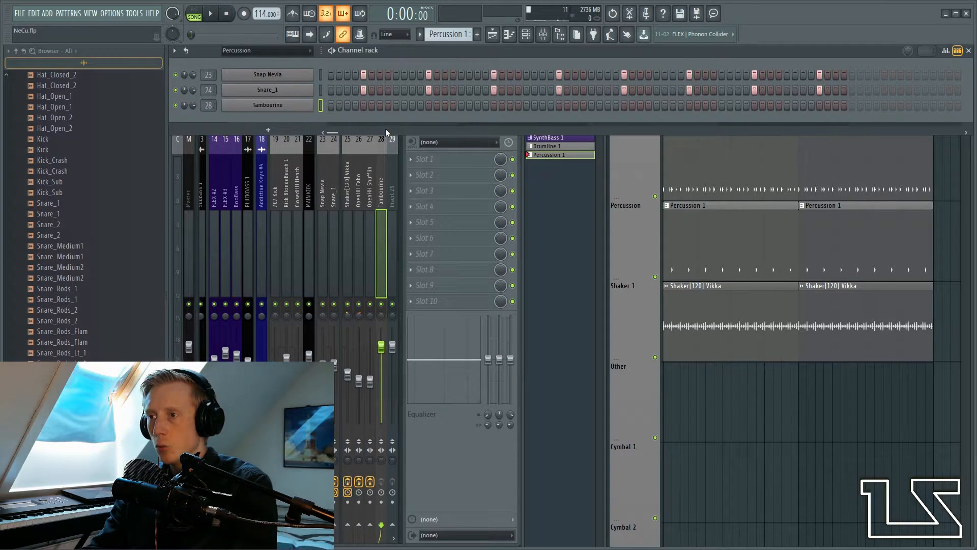
{"action": "left_click", "coordinate": [511, 105]}
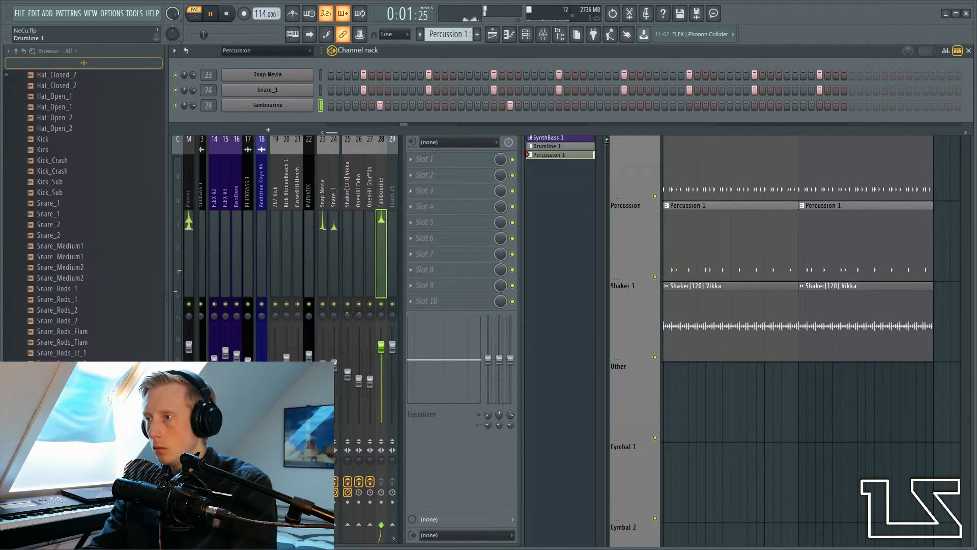
{"action": "left_click", "coordinate": [770, 105]}
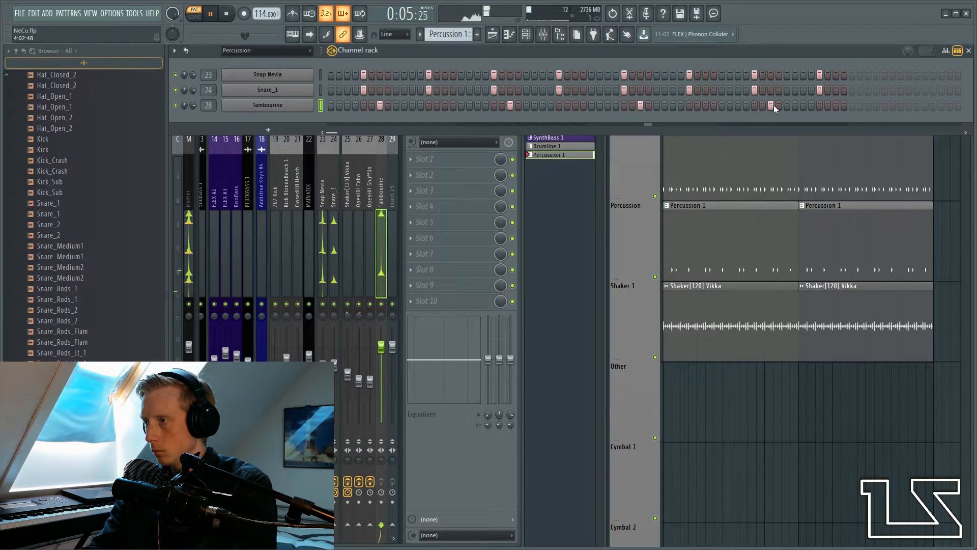
{"action": "left_click", "coordinate": [836, 105]}
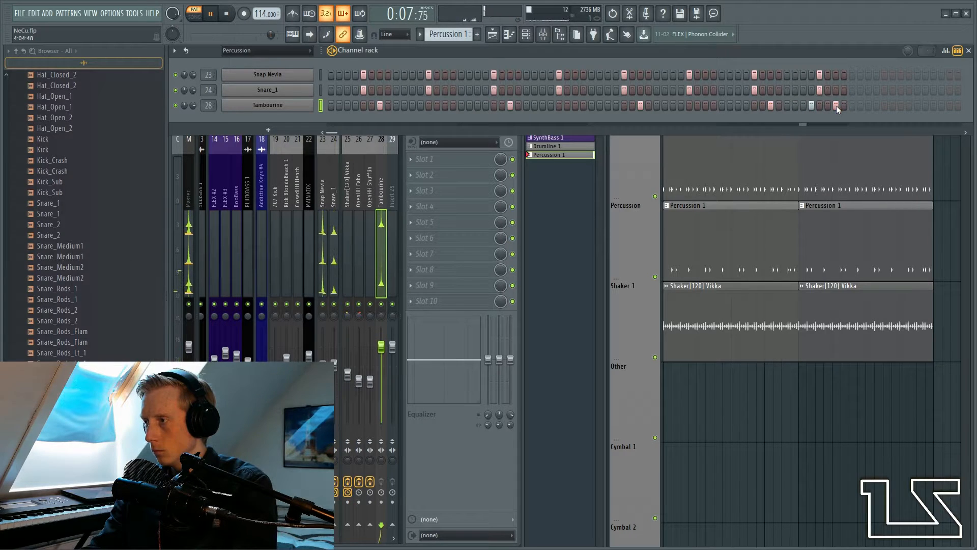
Step: Play the full song and lower the Tambourine mixer track's volume to fit the mix
{"action": "left_click", "coordinate": [572, 242]}
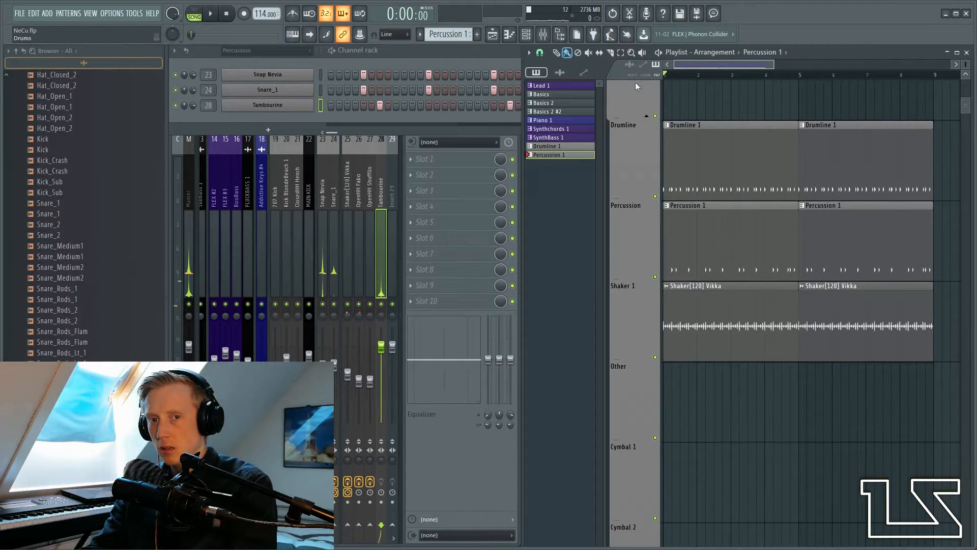
{"action": "key", "text": "space"}
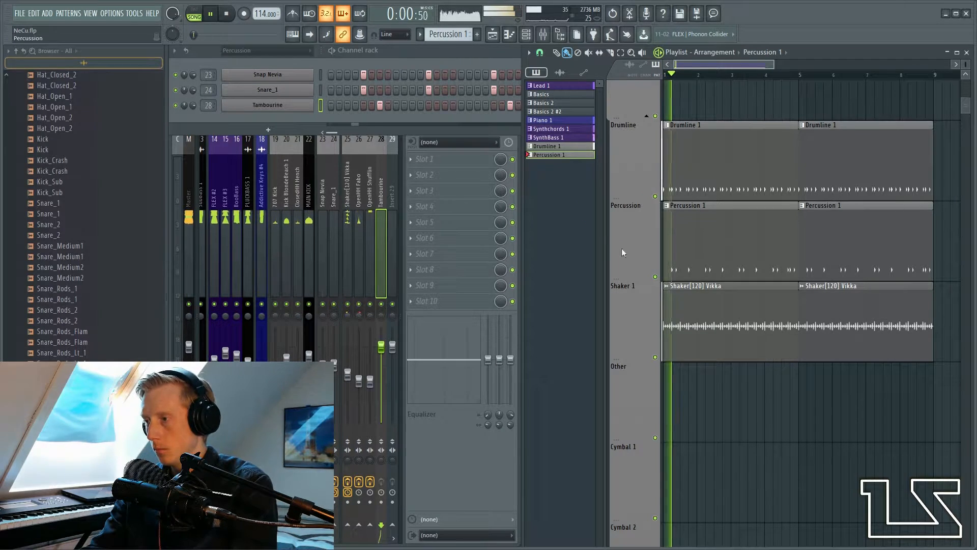
{"action": "left_click_drag", "start_coordinate": [380, 347], "coordinate": [382, 366]}
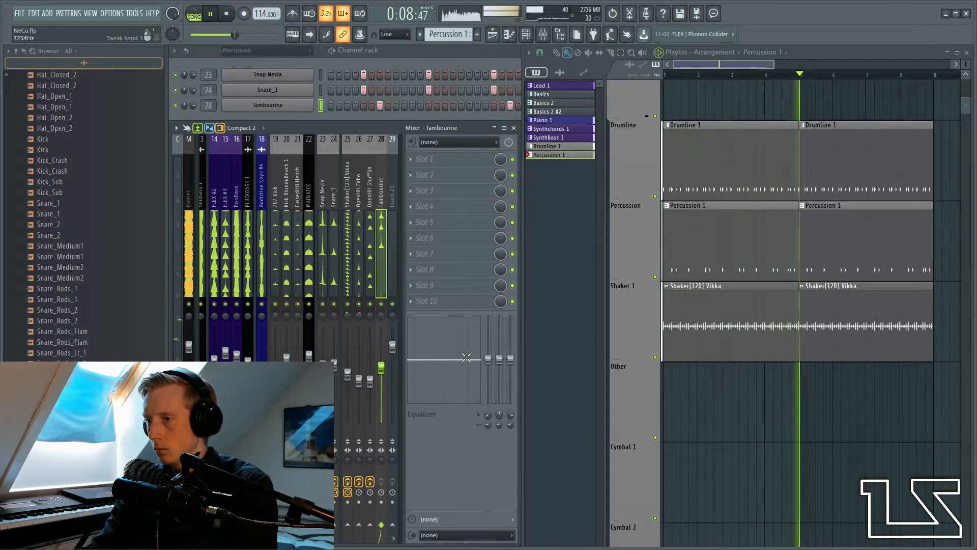
{"action": "key", "text": "space"}
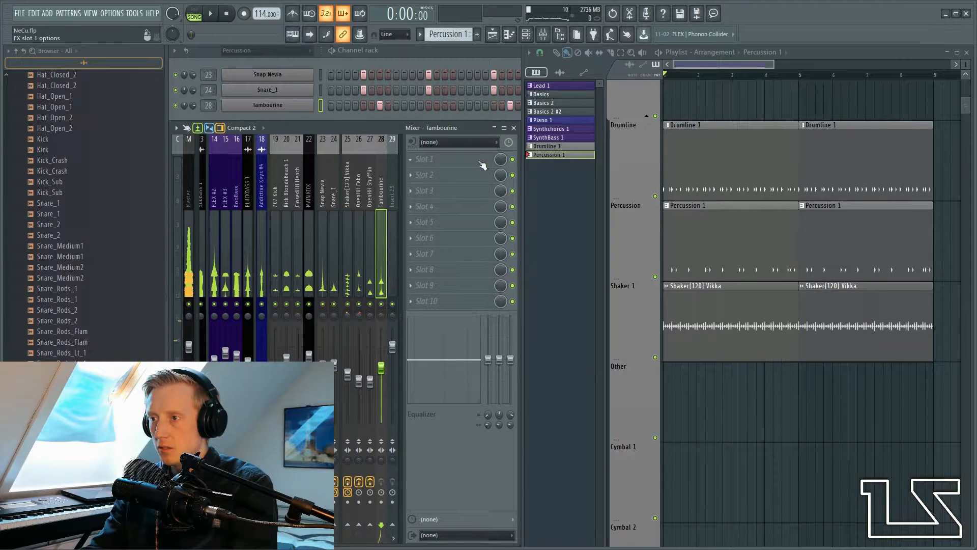
Step: Load Fruity Parametric EQ 2 in slot 1 of the Tambourine track, apply a cut preset and raise its low-cut band's frequency
{"action": "left_click", "coordinate": [457, 162]}
{"action": "left_click", "coordinate": [580, 423]}
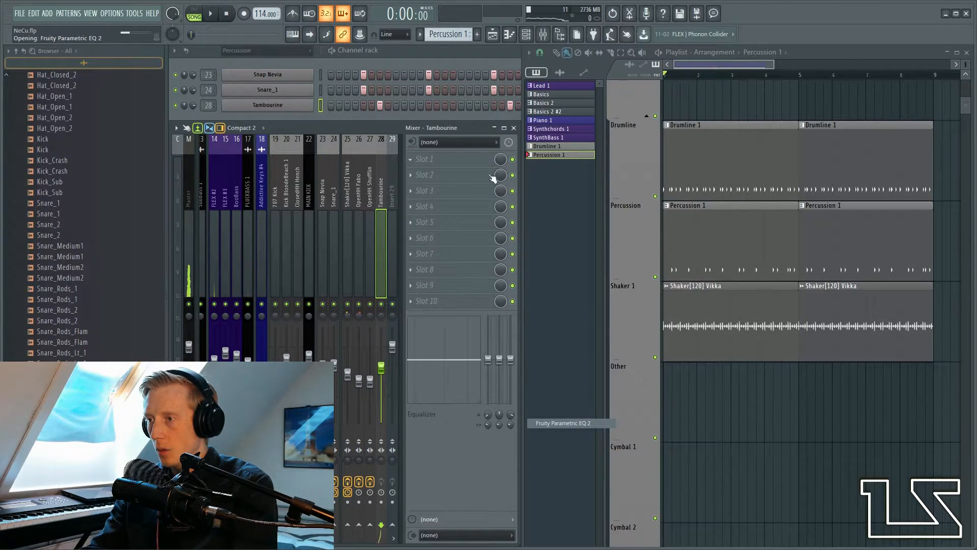
{"action": "right_click", "coordinate": [488, 126]}
{"action": "mouse_move", "coordinate": [489, 128]}
{"action": "left_click", "coordinate": [587, 142]}
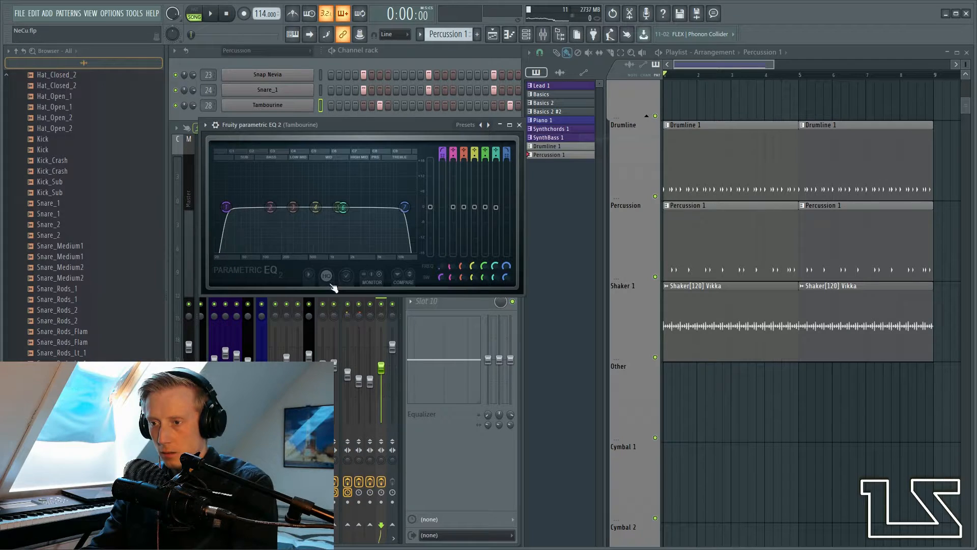
{"action": "key", "text": "space"}
{"action": "left_click_drag", "start_coordinate": [243, 213], "coordinate": [359, 207]}
{"action": "left_click", "coordinate": [519, 125]}
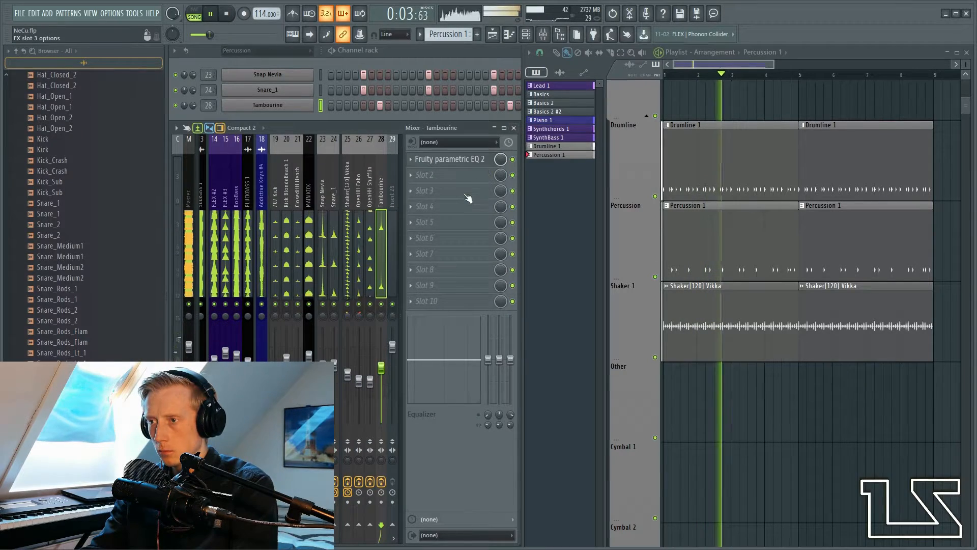
Step: Load Fruity Reeverb 2 in slot 2 of the Tambourine track, adjust its wet level and raise its low cut to about 325 Hz
{"action": "key", "text": "space"}
{"action": "left_click", "coordinate": [460, 174]}
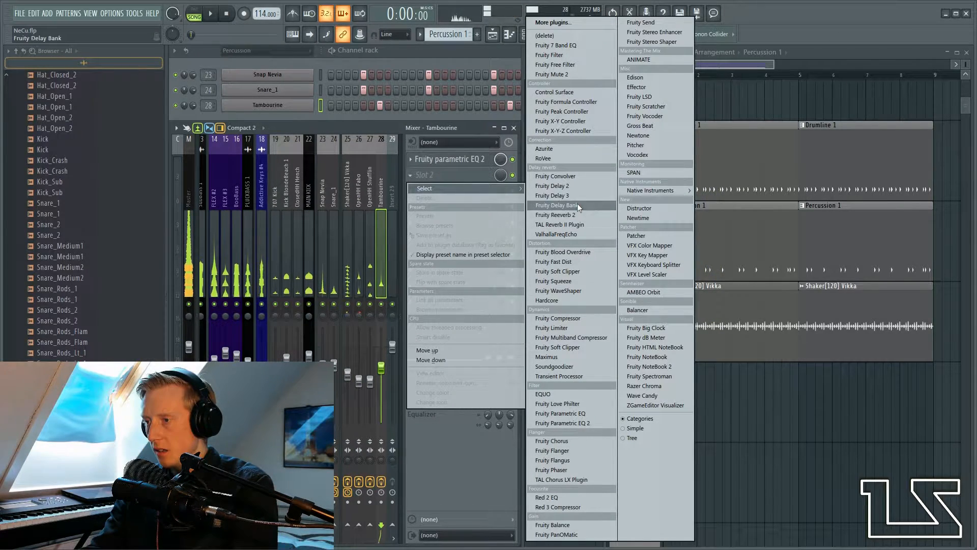
{"action": "left_click", "coordinate": [577, 212]}
{"action": "key", "text": "space"}
{"action": "left_click_drag", "start_coordinate": [472, 173], "coordinate": [473, 169]}
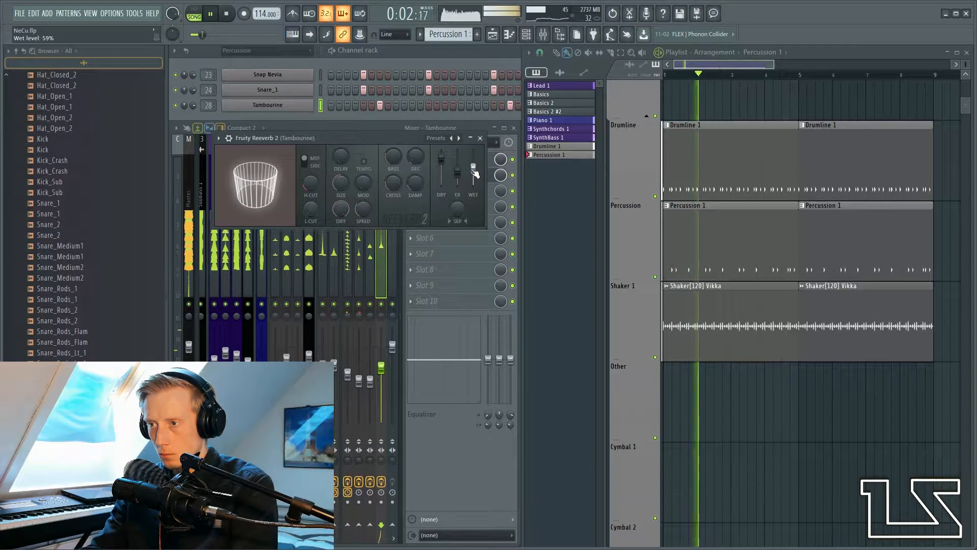
{"action": "left_click_drag", "start_coordinate": [311, 208], "coordinate": [310, 194]}
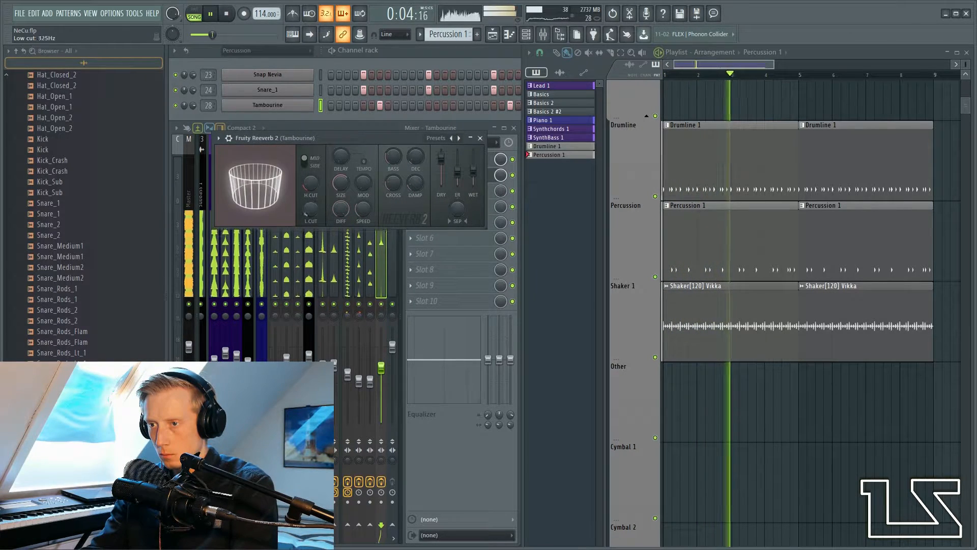
{"action": "left_click", "coordinate": [480, 139]}
{"action": "key", "text": "space"}
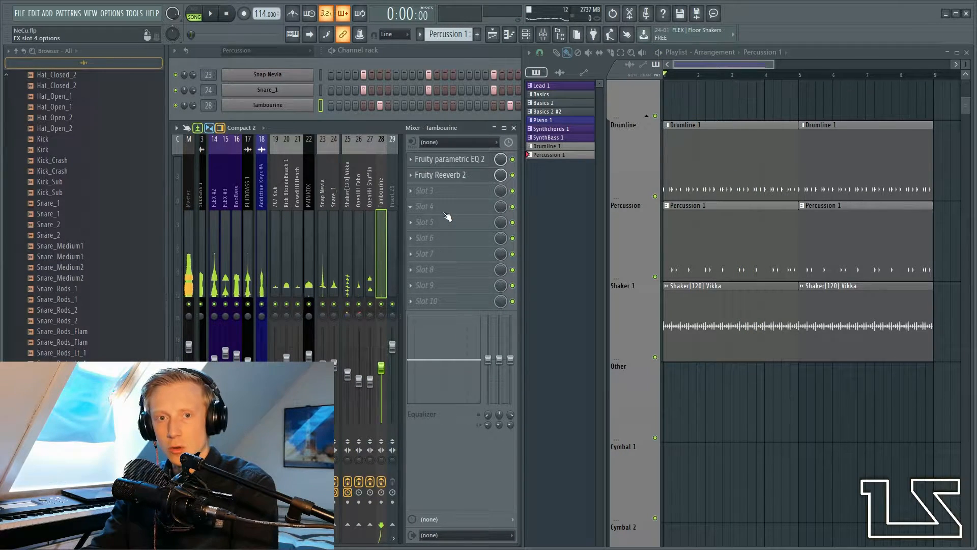
Step: Add Fruity Stereo Enhancer in slot 3 of the Tambourine track and shift its phase offset to widen the sound
{"action": "left_click", "coordinate": [468, 191]}
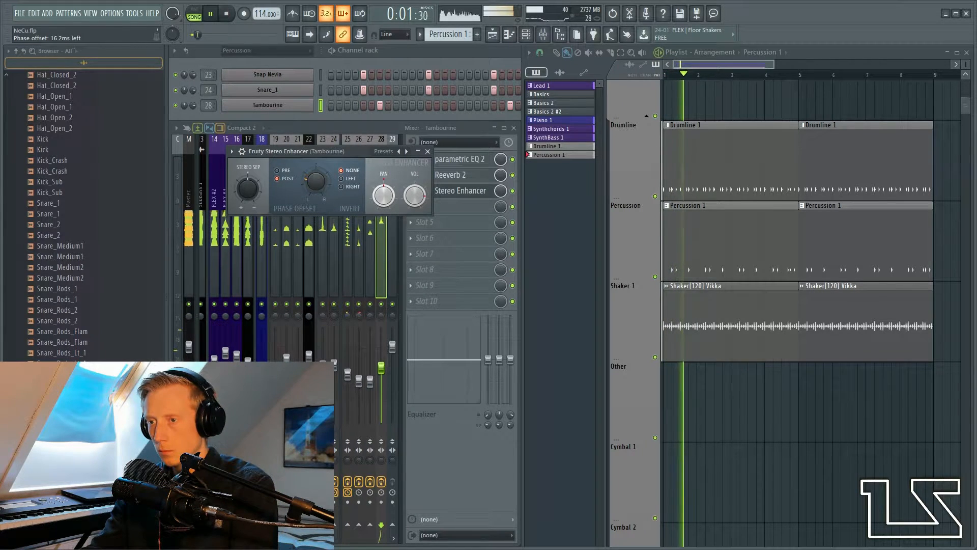
{"action": "left_click_drag", "start_coordinate": [314, 182], "coordinate": [313, 174]}
{"action": "left_click", "coordinate": [453, 192]}
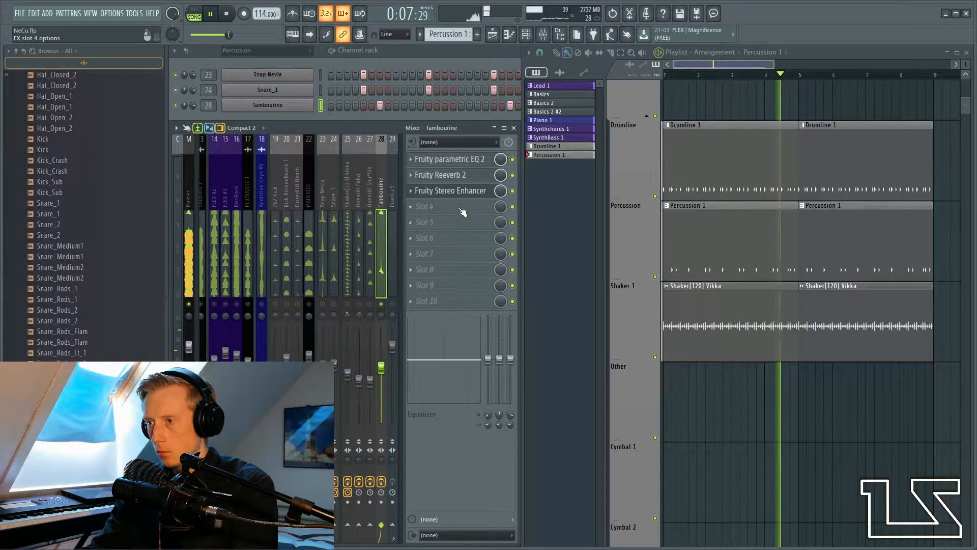
Step: Unsolo the Tambourine track and play the whole arrangement to hear the tambourine in context
{"action": "key", "text": "space"}
{"action": "right_click", "coordinate": [381, 310]}
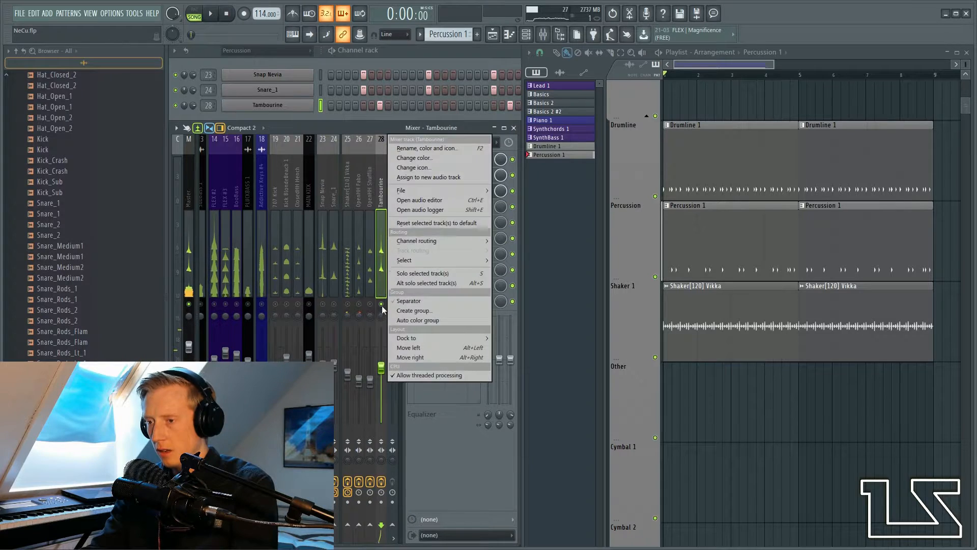
{"action": "right_click", "coordinate": [382, 305]}
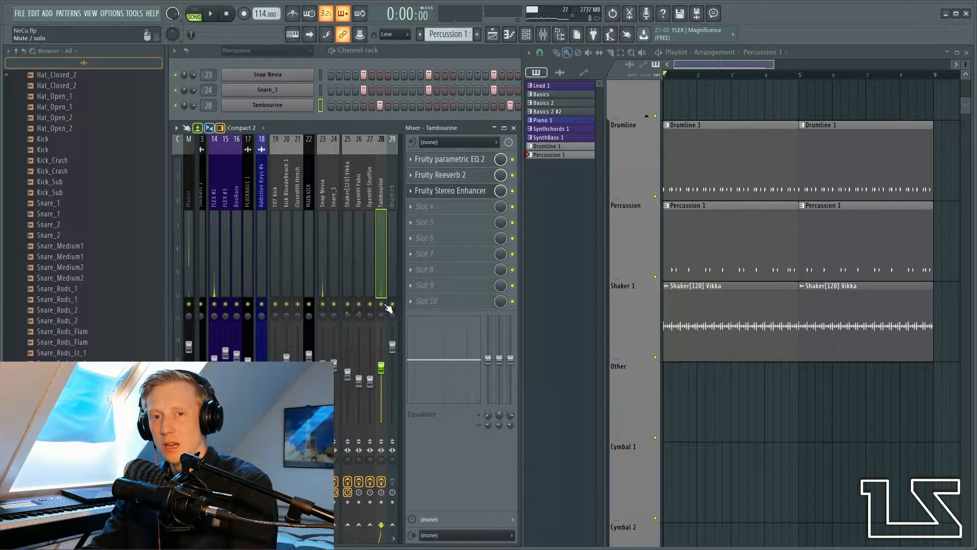
{"action": "key", "text": "space"}
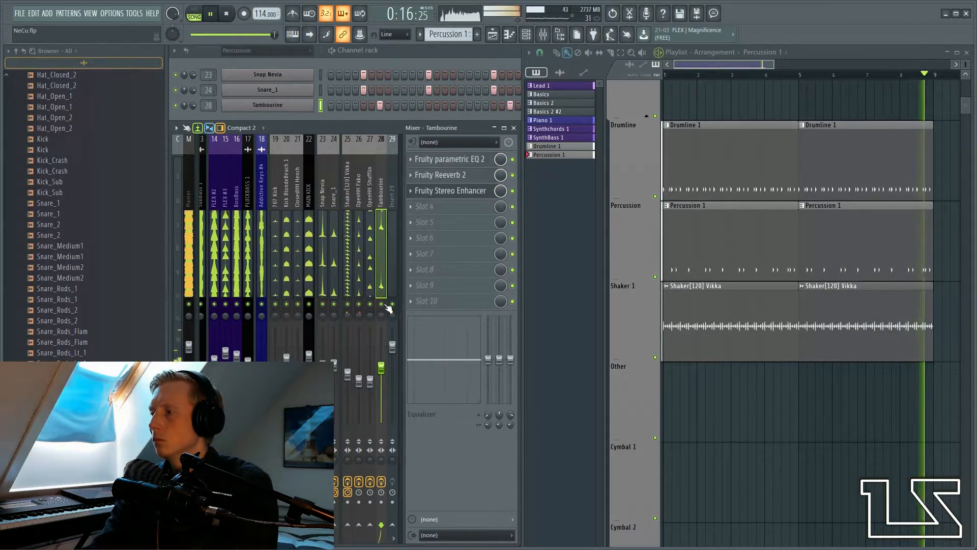
{"action": "key", "text": "space"}
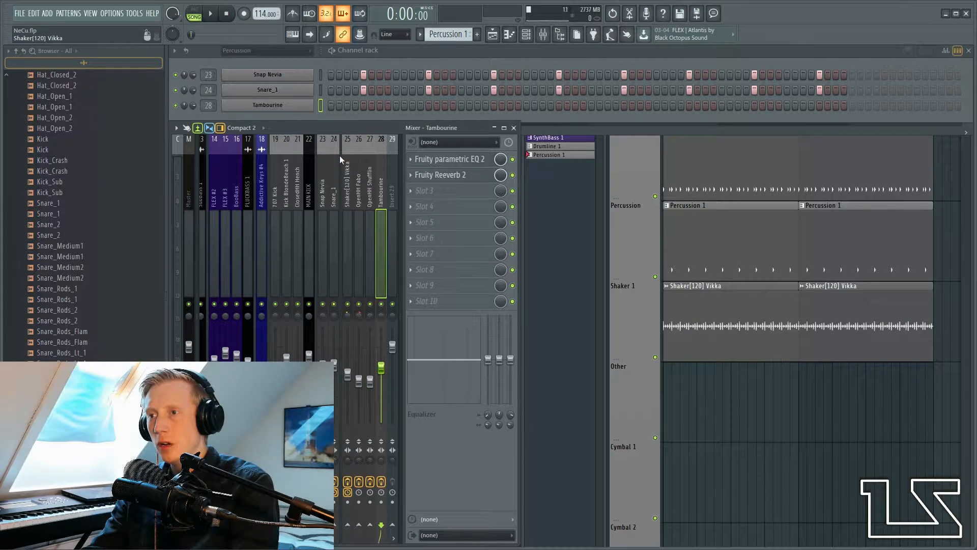
Step: Enter Tambourine hits on steps 1 to 4 and give them varied velocities, loudest on step 3, and varied panning
{"action": "left_click_drag", "start_coordinate": [328, 108], "coordinate": [355, 107]}
{"action": "key", "text": "space"}
{"action": "left_click", "coordinate": [951, 53]}
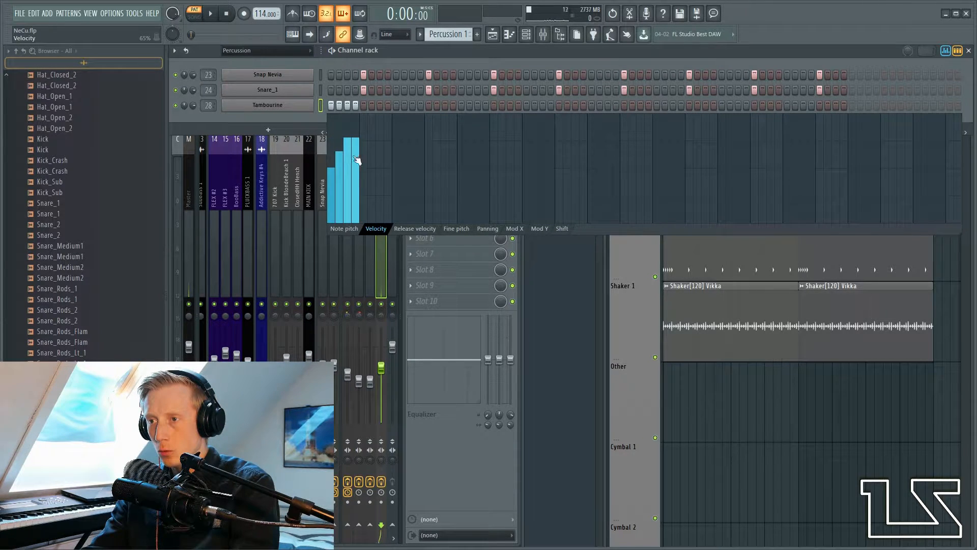
{"action": "key", "text": "space"}
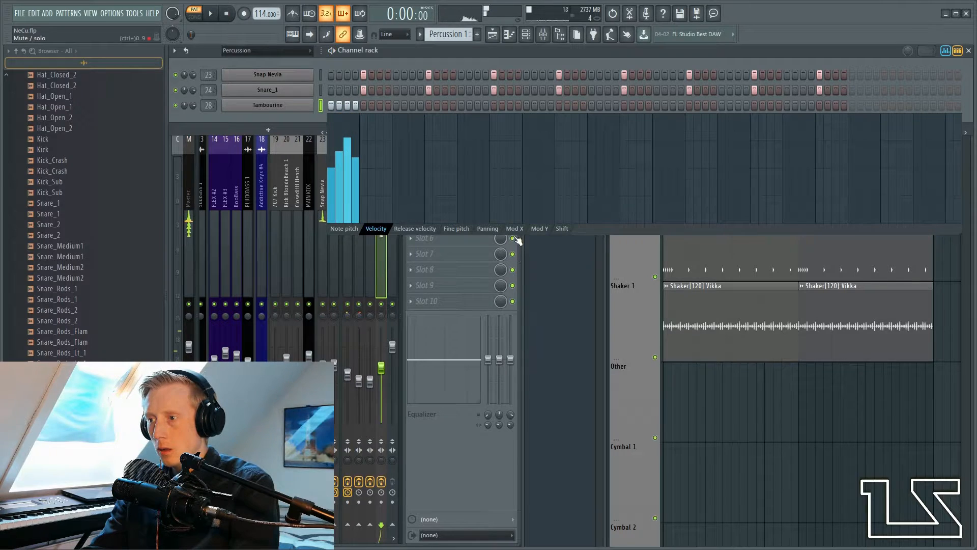
{"action": "left_click", "coordinate": [493, 230]}
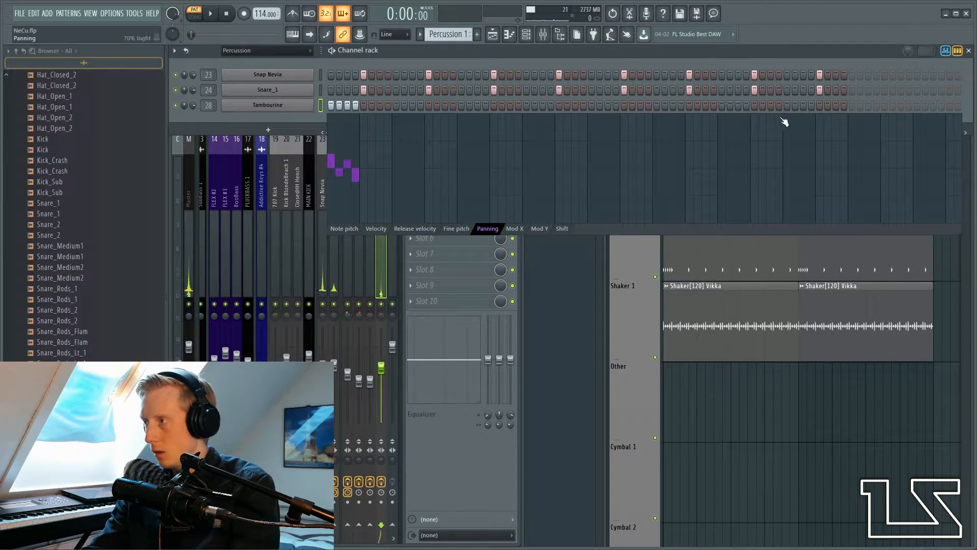
{"action": "left_click", "coordinate": [957, 51]}
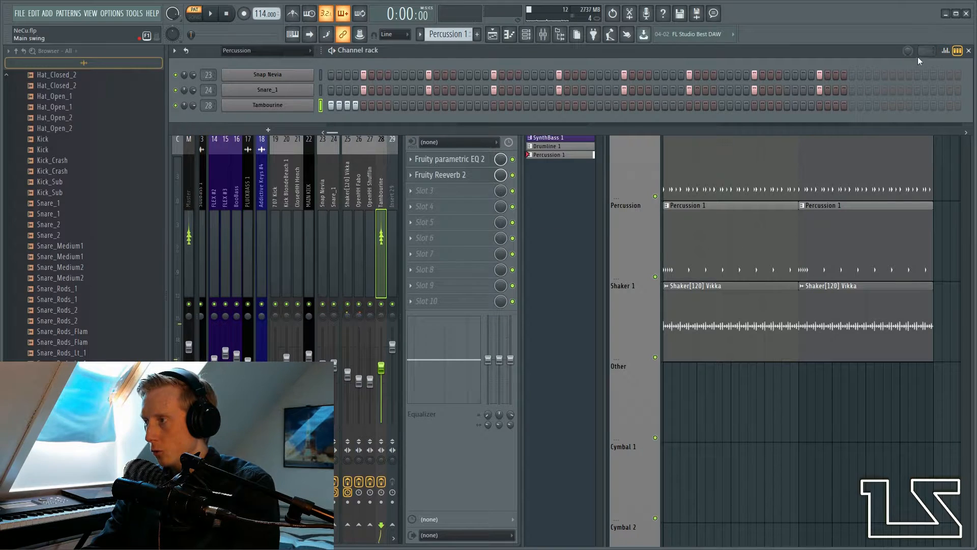
Step: Repeat the four Tambourine notes across all four bars in the piano roll and play the pattern
{"action": "left_click", "coordinate": [957, 51]}
{"action": "left_click", "coordinate": [873, 104]}
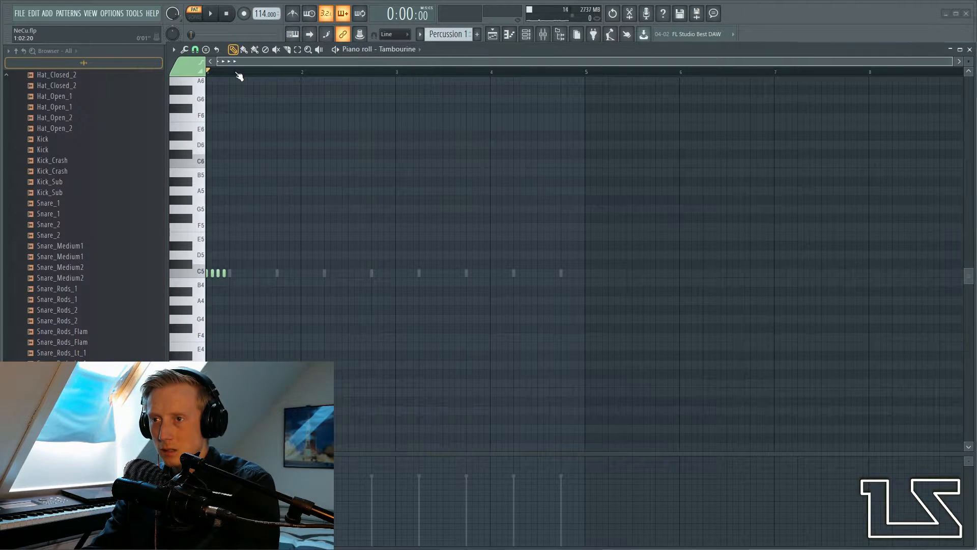
{"action": "left_click_drag", "start_coordinate": [232, 74], "coordinate": [208, 77]}
{"action": "key", "text": "ctrl+b"}
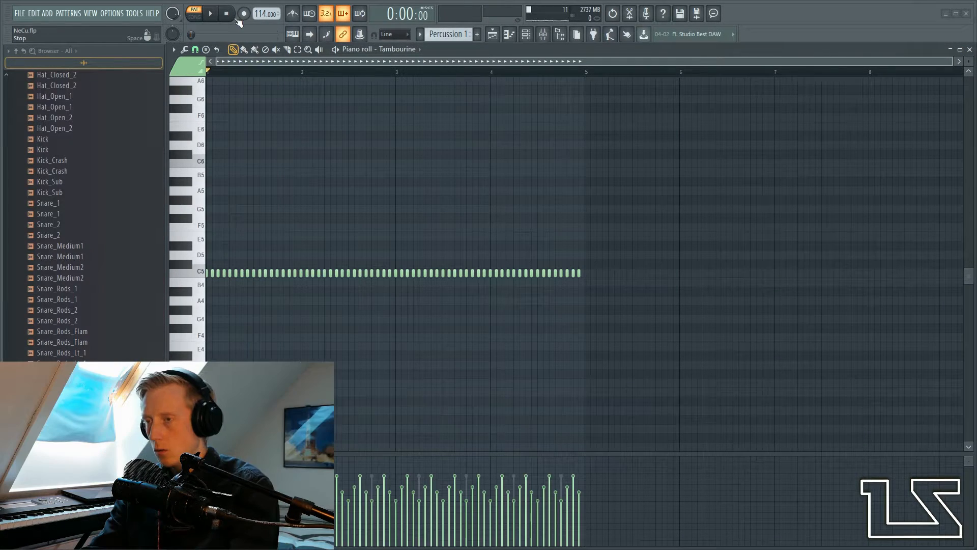
{"action": "key", "text": "Escape"}
{"action": "key", "text": "space"}
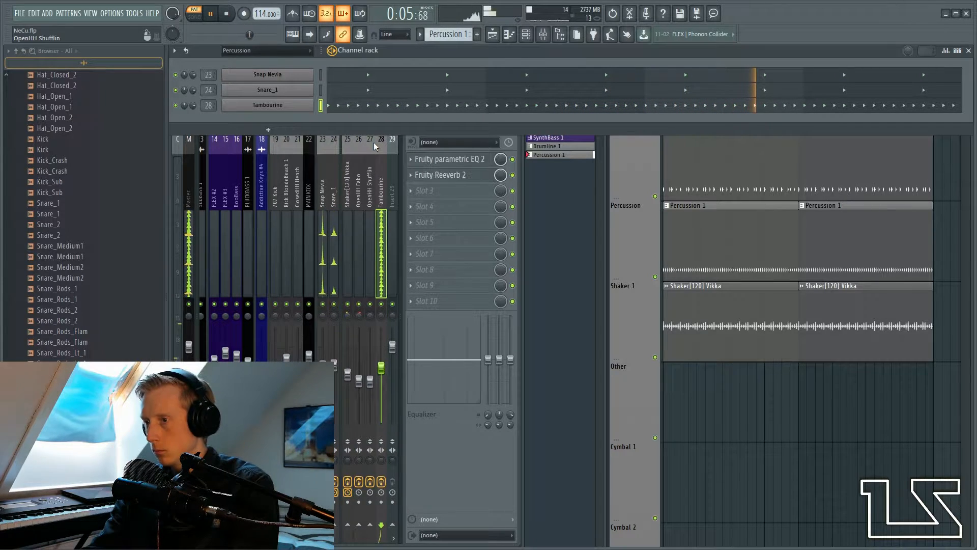
Step: Play the full song arrangement and lower the Tambourine mixer track's volume slightly
{"action": "key", "text": "space"}
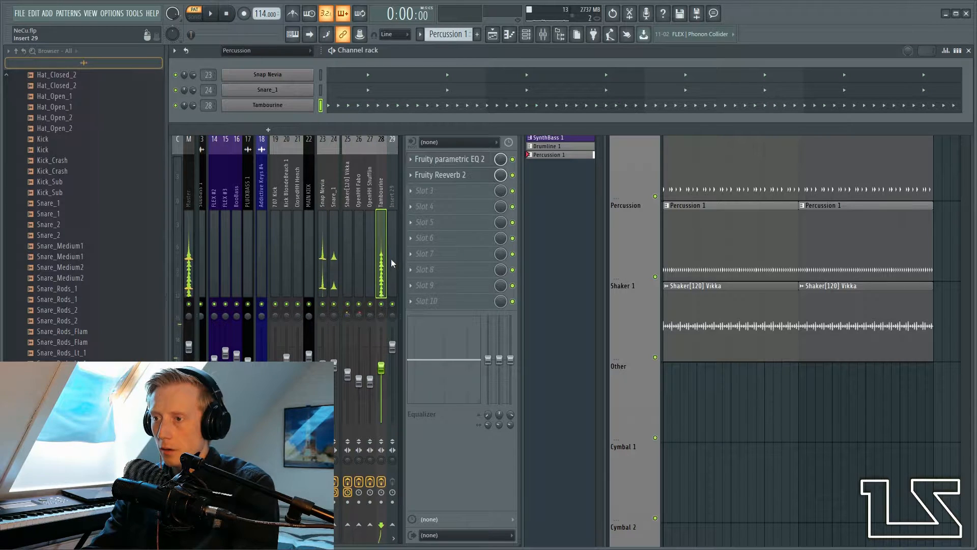
{"action": "left_click", "coordinate": [383, 272]}
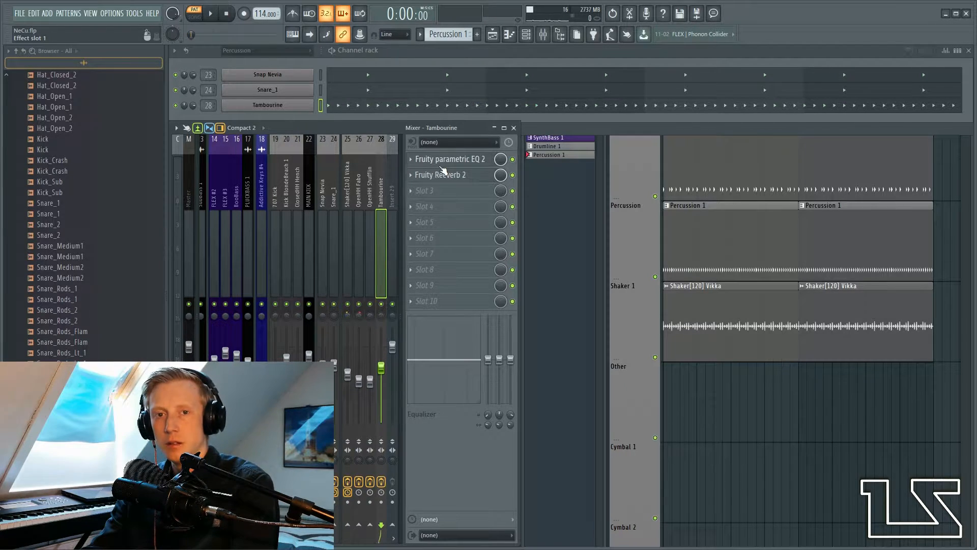
{"action": "left_click_drag", "start_coordinate": [784, 229], "coordinate": [786, 322]}
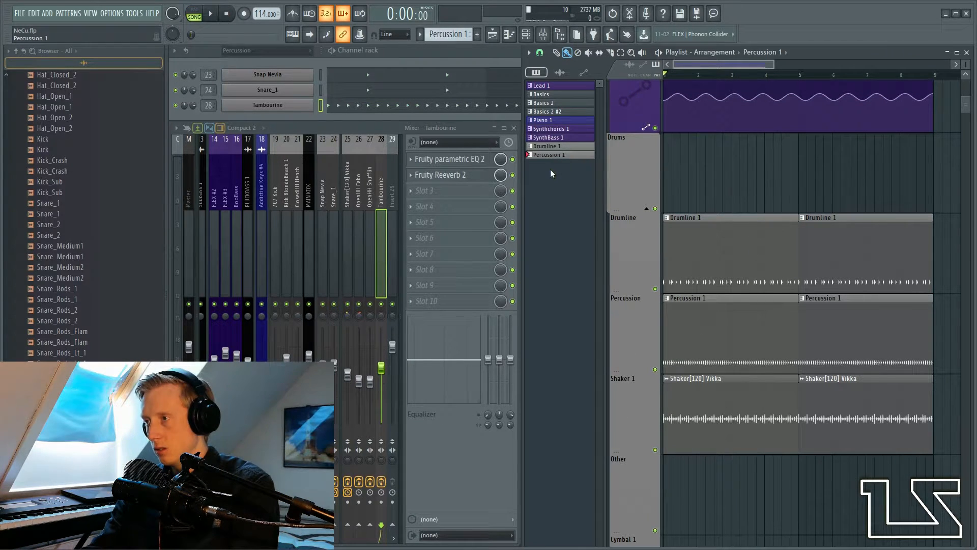
{"action": "key", "text": "space"}
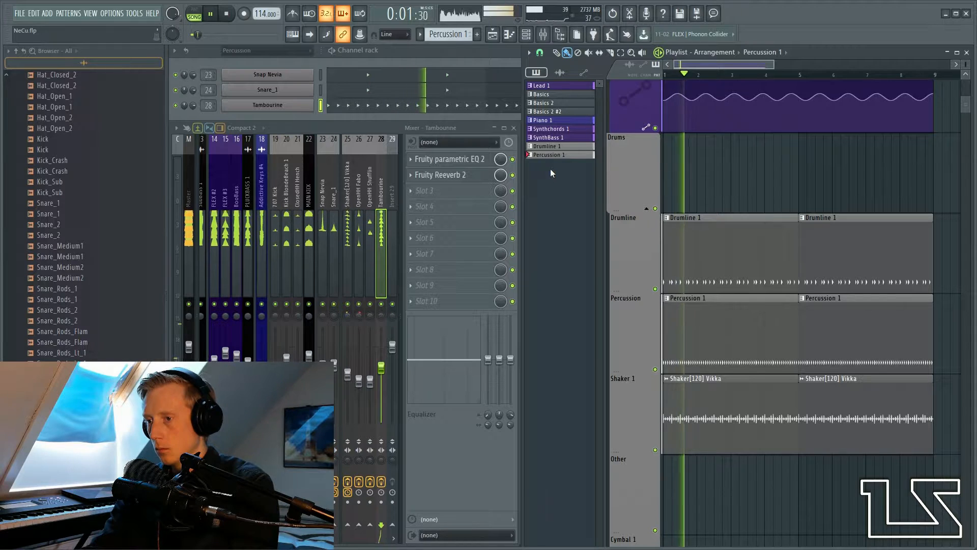
{"action": "left_click_drag", "start_coordinate": [381, 368], "coordinate": [381, 371]}
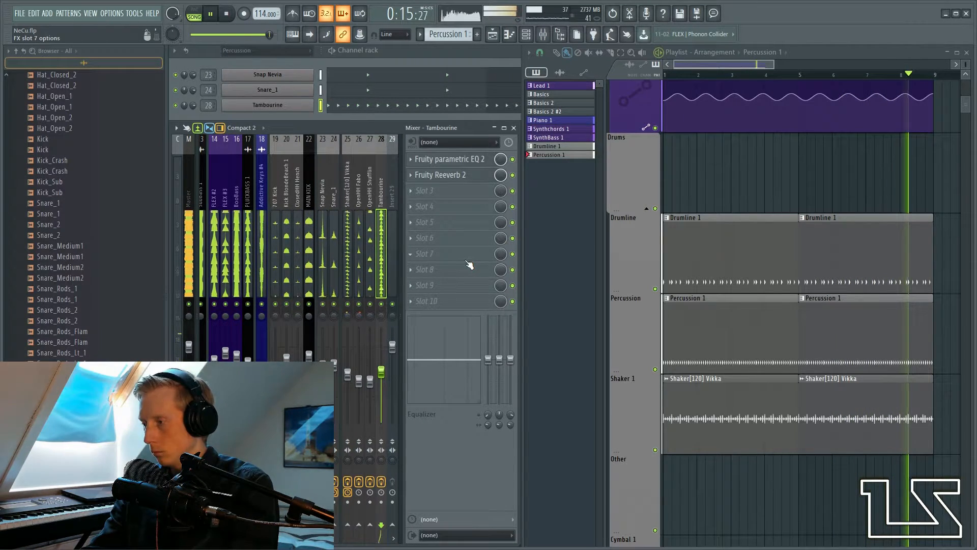
{"action": "key", "text": "space"}
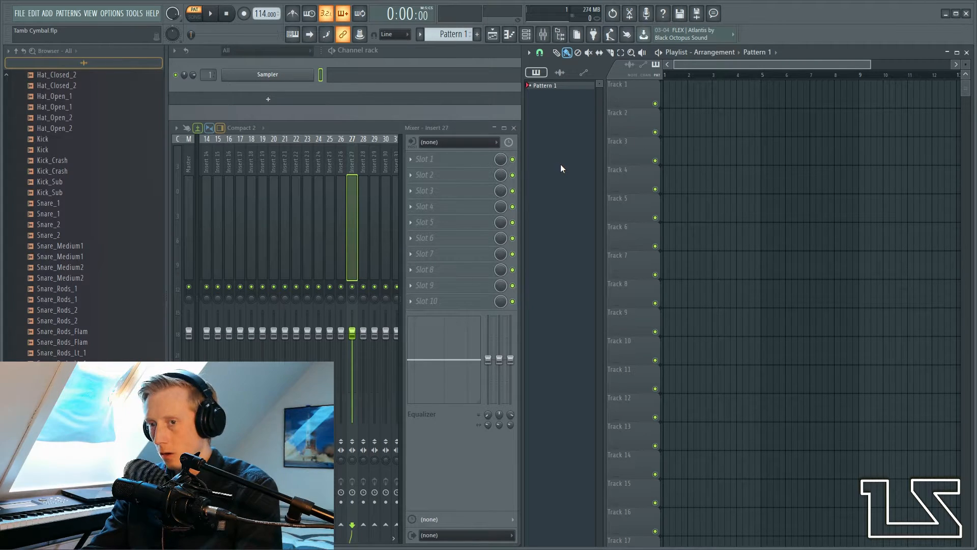
Step: Place the Tambourine sample at the start of playlist Track 7, trim the sample's tail and audition it
{"action": "left_click", "coordinate": [55, 439]}
{"action": "left_click_drag", "start_coordinate": [707, 288], "coordinate": [693, 268]}
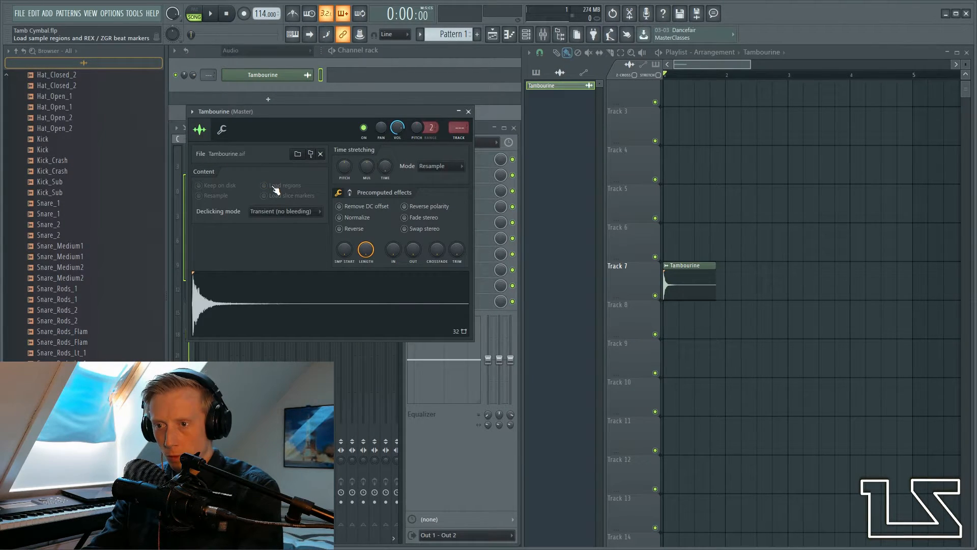
{"action": "left_click_drag", "start_coordinate": [457, 250], "coordinate": [457, 183]}
{"action": "key", "text": "space"}
{"action": "key", "text": "space"}
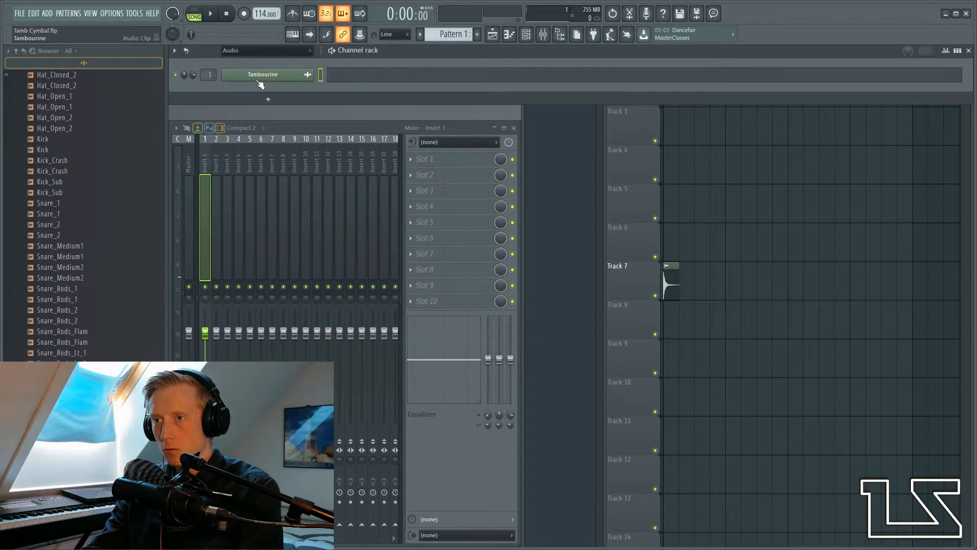
Step: Recolour the Tambourine channel dark blue
{"action": "right_click", "coordinate": [260, 79]}
{"action": "left_click", "coordinate": [341, 98]}
{"action": "left_click", "coordinate": [341, 98]}
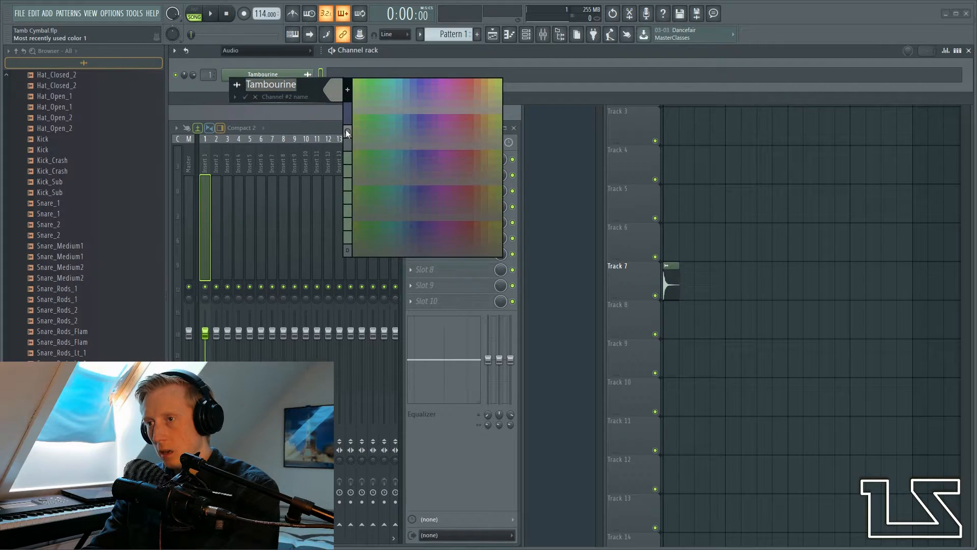
{"action": "left_click", "coordinate": [347, 132]}
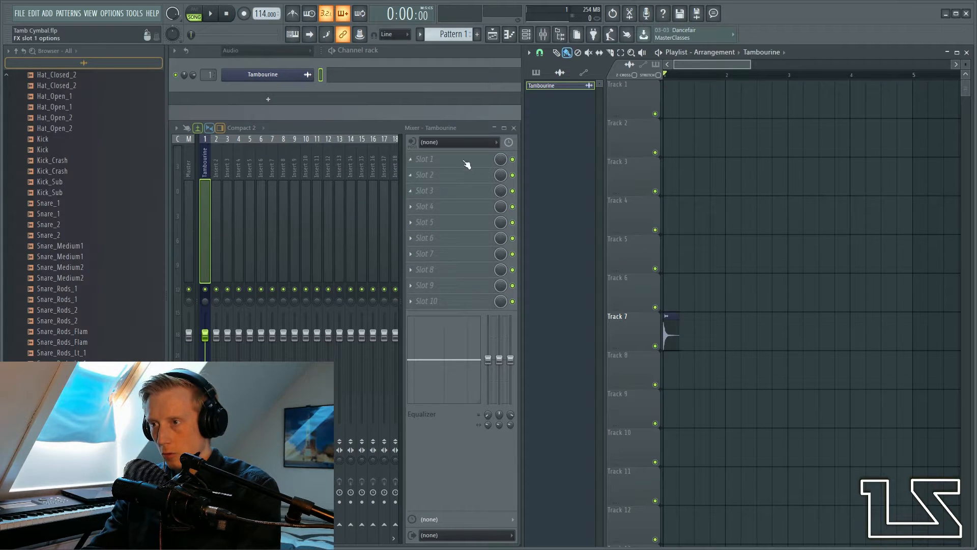
Step: Add Fruity Parametric EQ 2 in slot 1 of the Tambourine track, cutting the lows and the highs above about 16 kHz, and play the result
{"action": "left_click", "coordinate": [467, 164]}
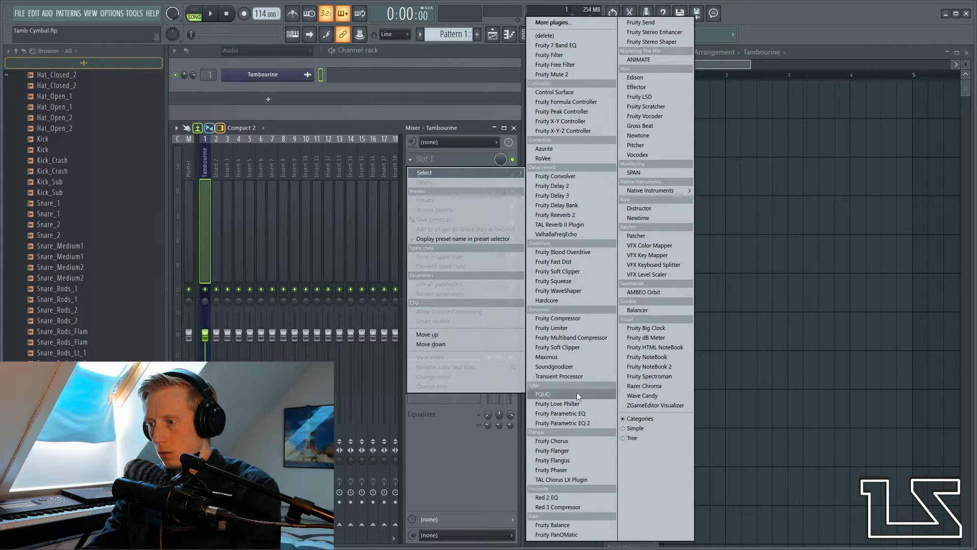
{"action": "left_click", "coordinate": [572, 367]}
{"action": "key", "text": "space"}
{"action": "left_click_drag", "start_coordinate": [433, 246], "coordinate": [438, 246]}
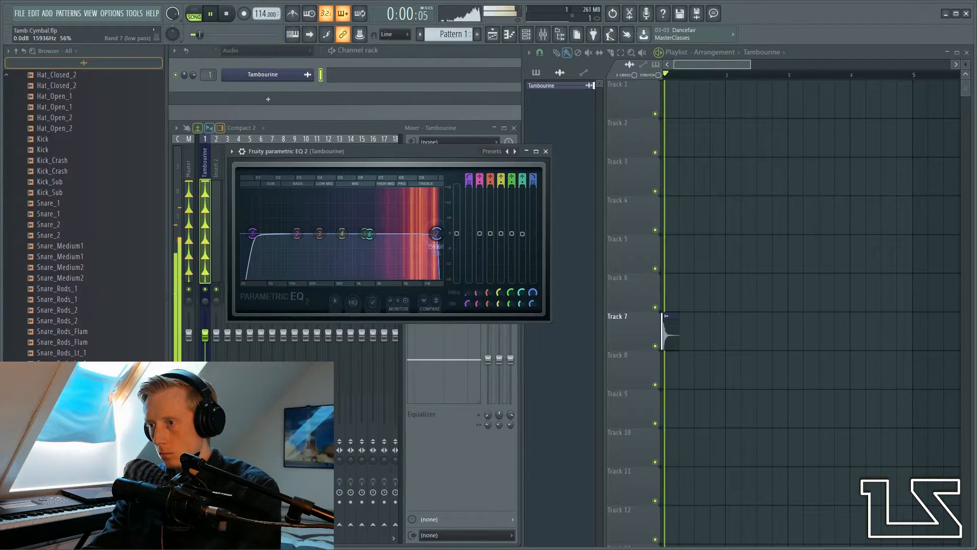
{"action": "left_click_drag", "start_coordinate": [254, 234], "coordinate": [349, 273]}
{"action": "key", "text": "space"}
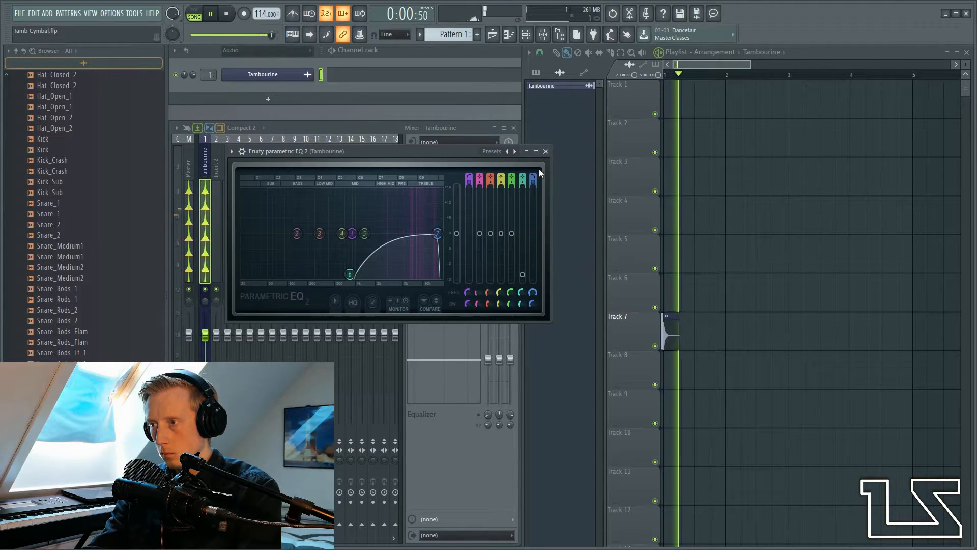
{"action": "left_click", "coordinate": [545, 151]}
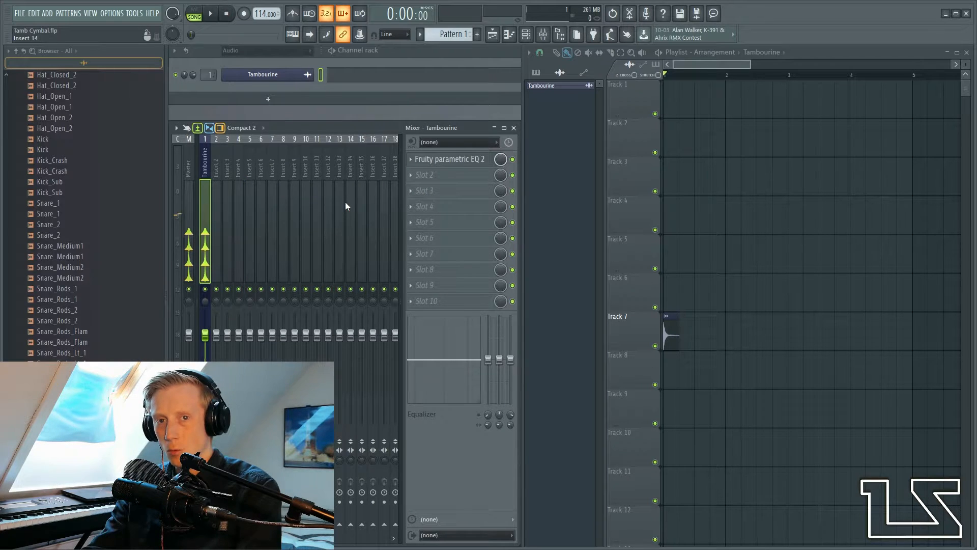
{"action": "key", "text": "space"}
{"action": "key", "text": "space"}
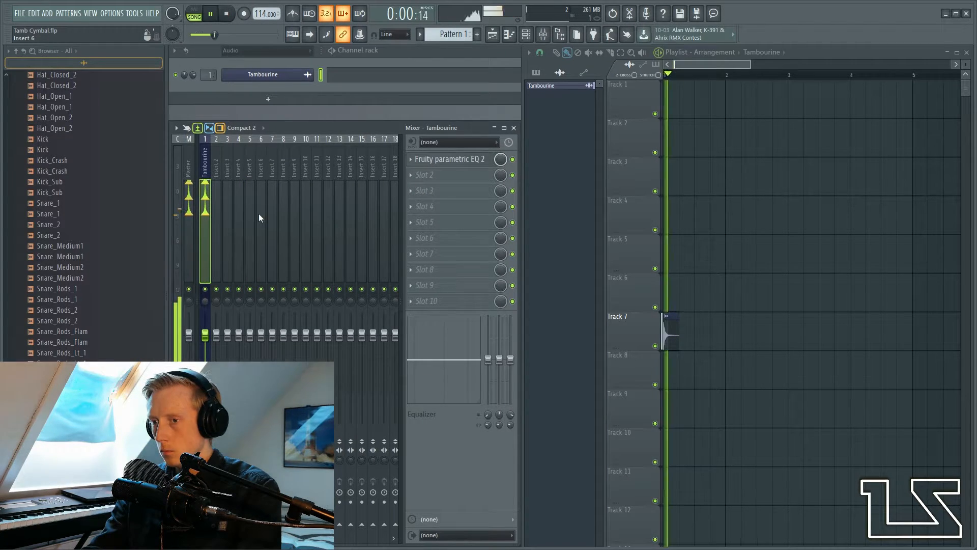
Step: Name mixer insert 3 CYMBAL and route the Tambourine track to it
{"action": "left_click", "coordinate": [227, 261]}
{"action": "key", "text": "F2"}
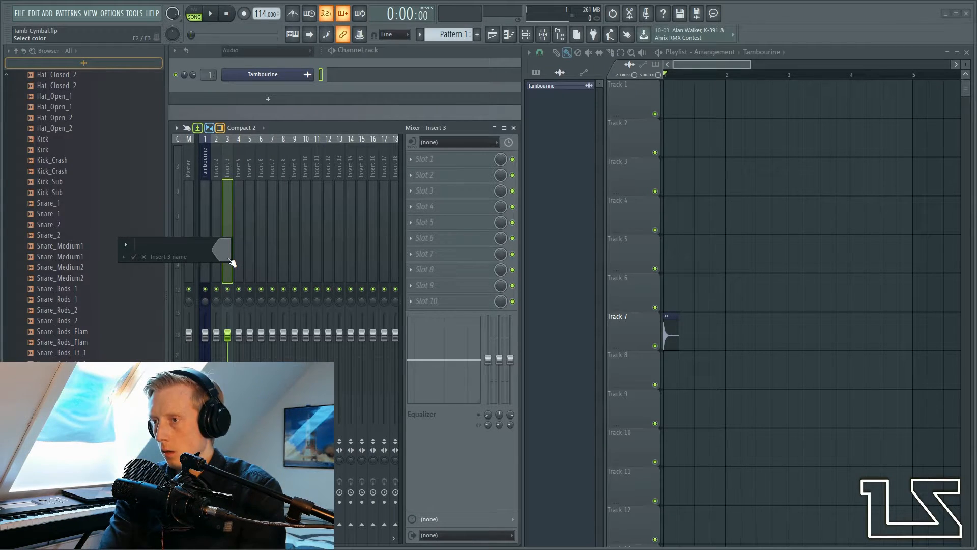
{"action": "type", "text": "CYMBAL"}
{"action": "left_click", "coordinate": [209, 264]}
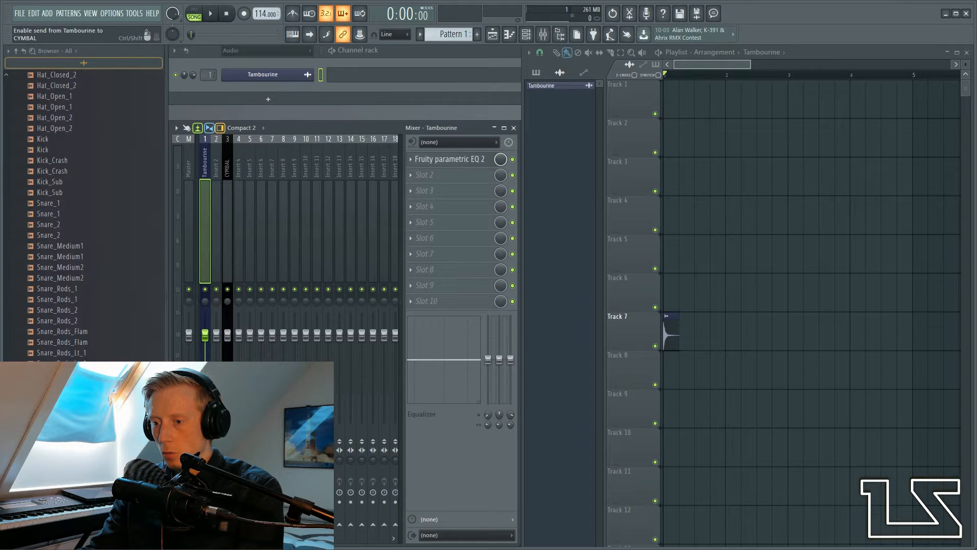
{"action": "left_click", "coordinate": [225, 245]}
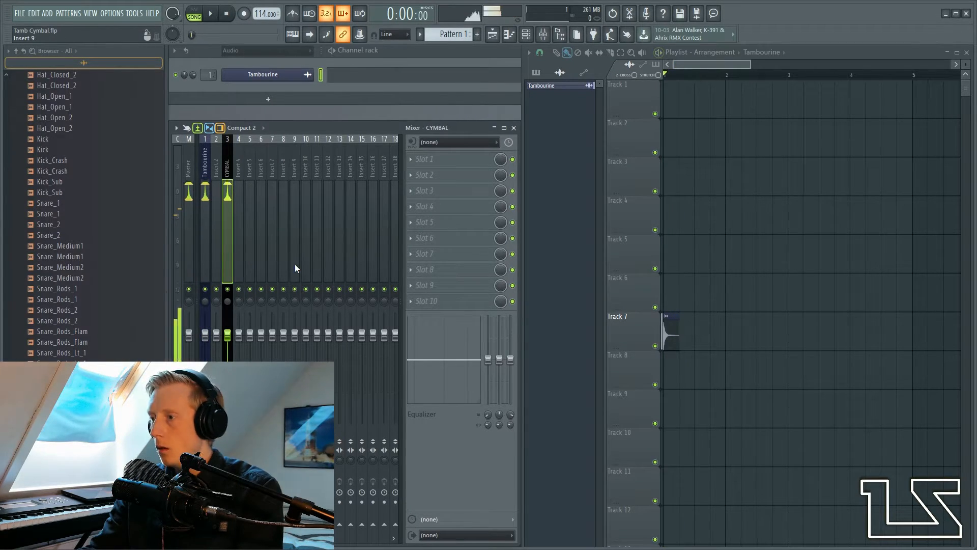
Step: Add Fruity Reeverb 2 in slot 1 of the CYMBAL track and raise its wet level to 95% during playback
{"action": "left_click", "coordinate": [450, 158]}
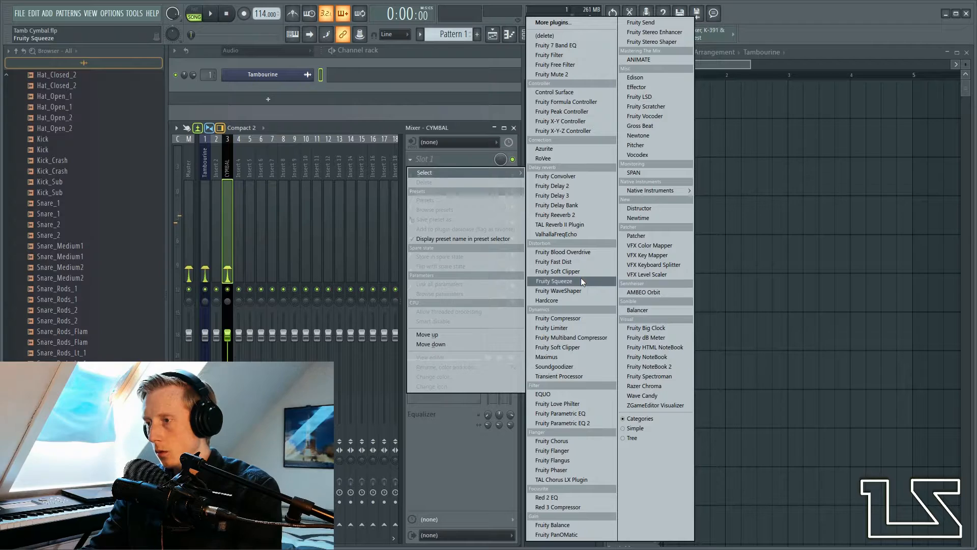
{"action": "left_click", "coordinate": [554, 214]}
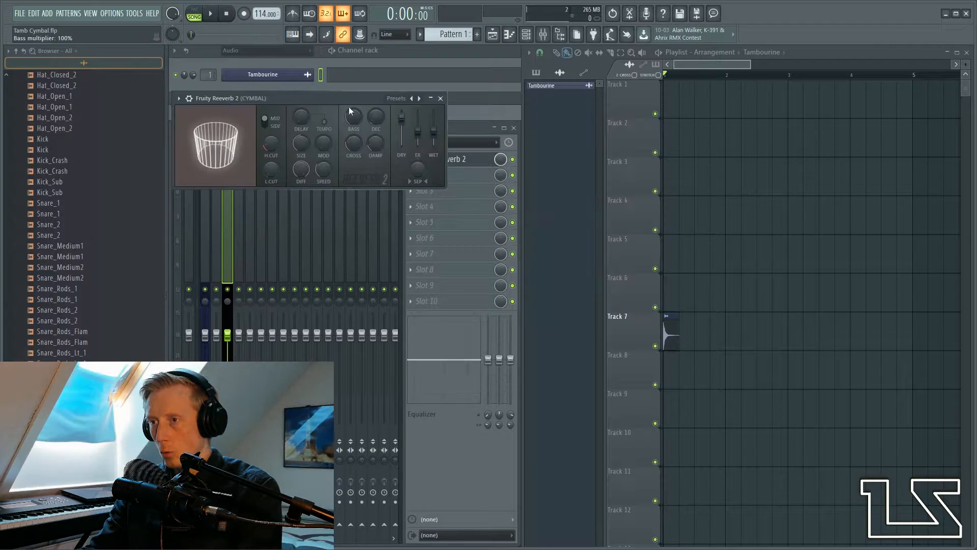
{"action": "left_click_drag", "start_coordinate": [338, 96], "coordinate": [483, 166]}
{"action": "key", "text": "space"}
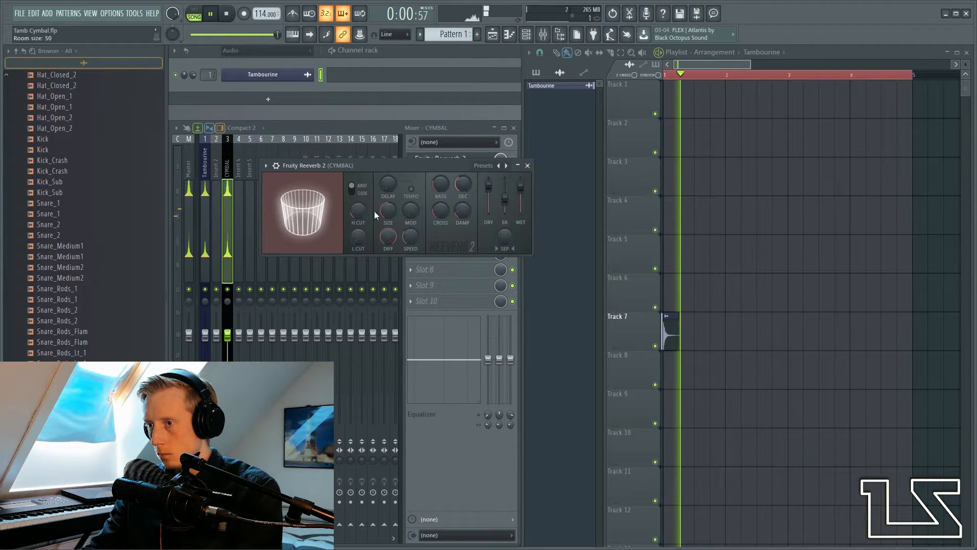
{"action": "key", "text": "space"}
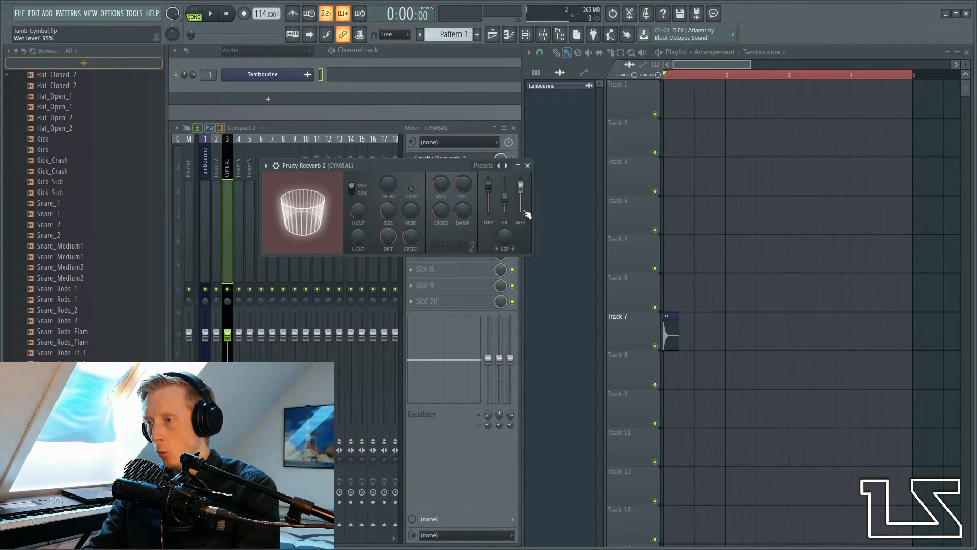
Step: Lower the Reeverb's dry level and play the tambourine over the four-bar range to check the sound
{"action": "key", "text": "space"}
{"action": "left_click_drag", "start_coordinate": [489, 187], "coordinate": [489, 206]}
{"action": "key", "text": "space"}
{"action": "key", "text": "space"}
{"action": "key", "text": "space"}
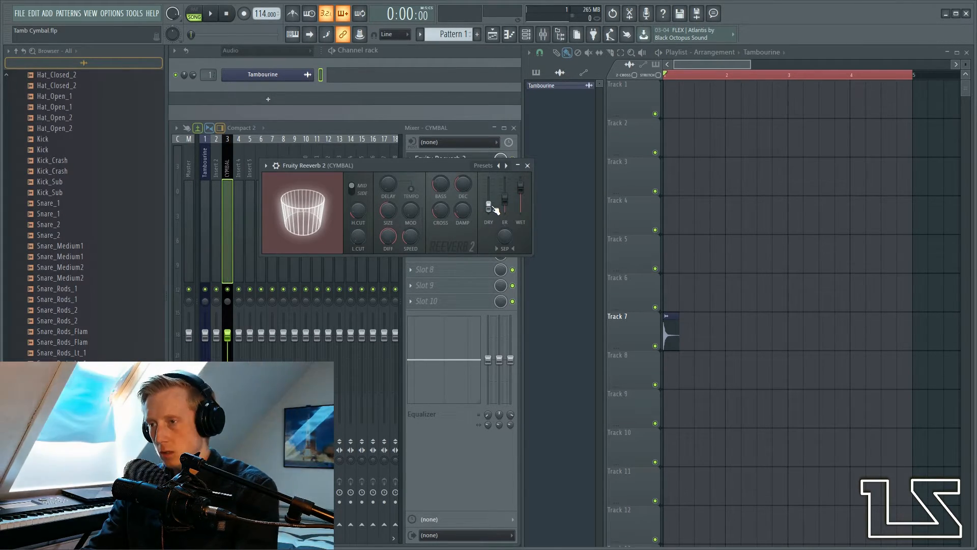
{"action": "key", "text": "space"}
{"action": "scroll", "coordinate": [865, 250], "scroll_direction": "down", "scroll_amount": 4}
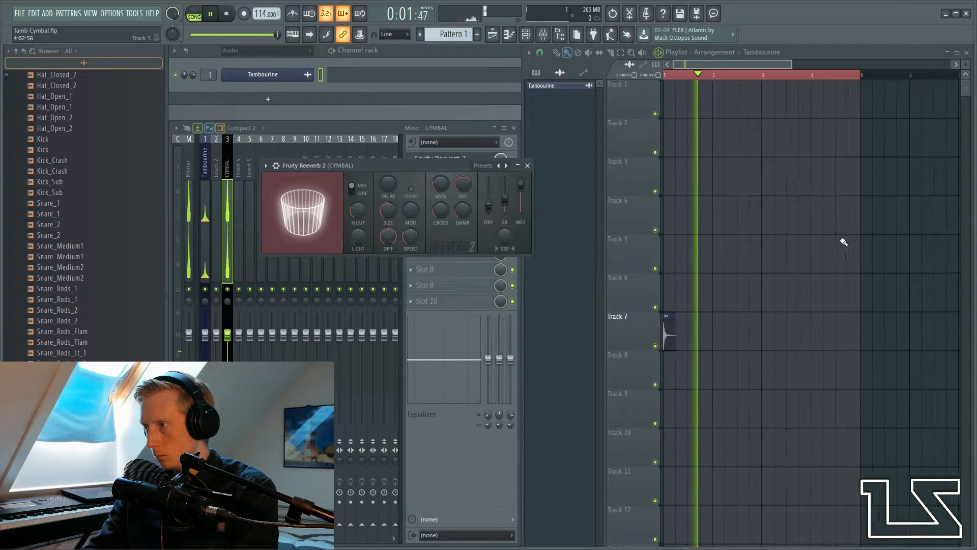
{"action": "key", "text": "space"}
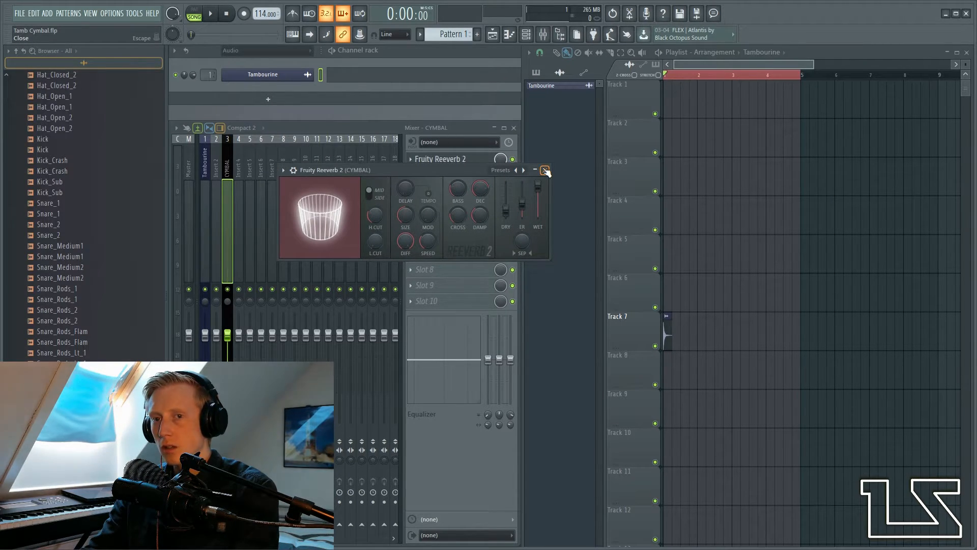
{"action": "left_click", "coordinate": [546, 170]}
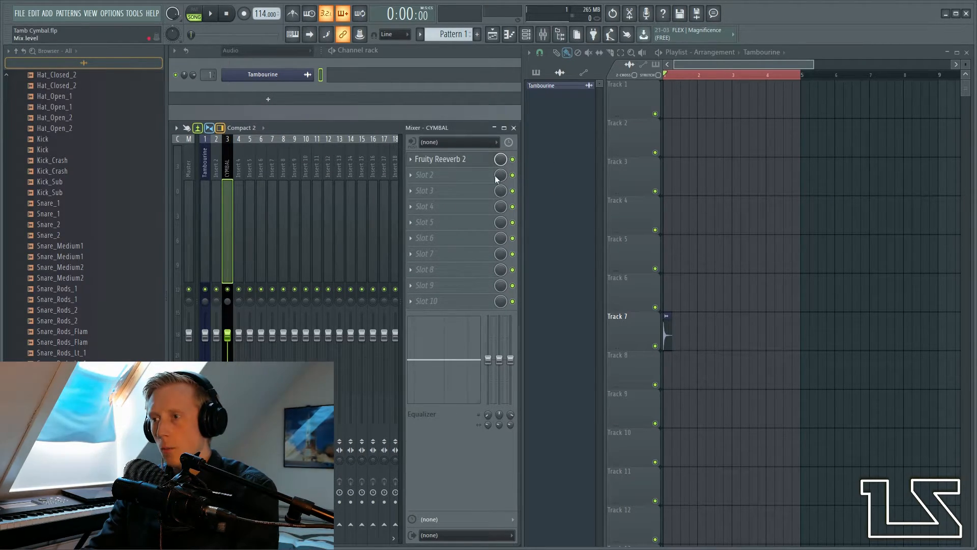
Step: Listen to the tambourine's full reverb tail through the CYMBAL track
{"action": "left_click", "coordinate": [447, 175]}
{"action": "left_click", "coordinate": [460, 447]}
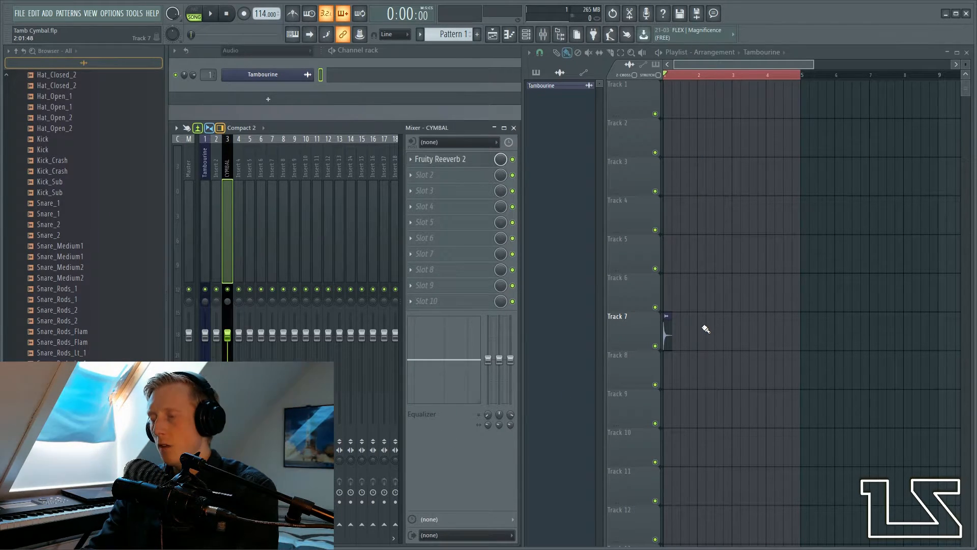
{"action": "key", "text": "space"}
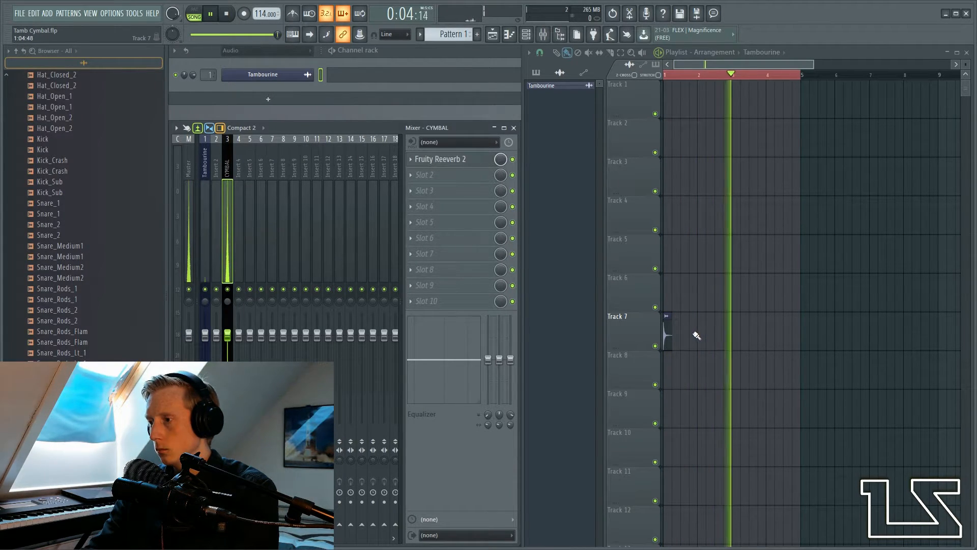
{"action": "key", "text": "space"}
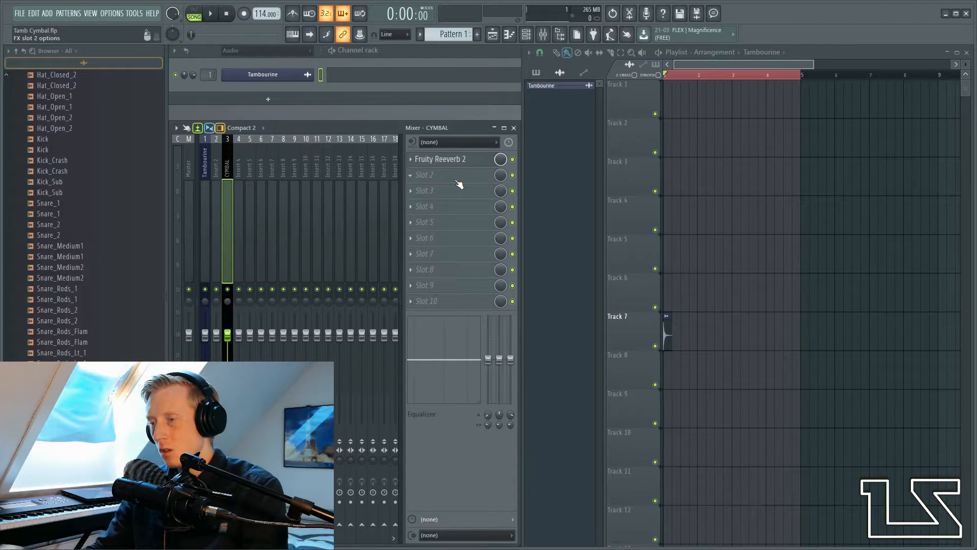
Step: Add Fruity Compressor in slot 2 of CYMBAL with -42.5 dB threshold, 8.0:1 ratio and 22.9 dB gain, and lower the track's volume
{"action": "left_click", "coordinate": [458, 177]}
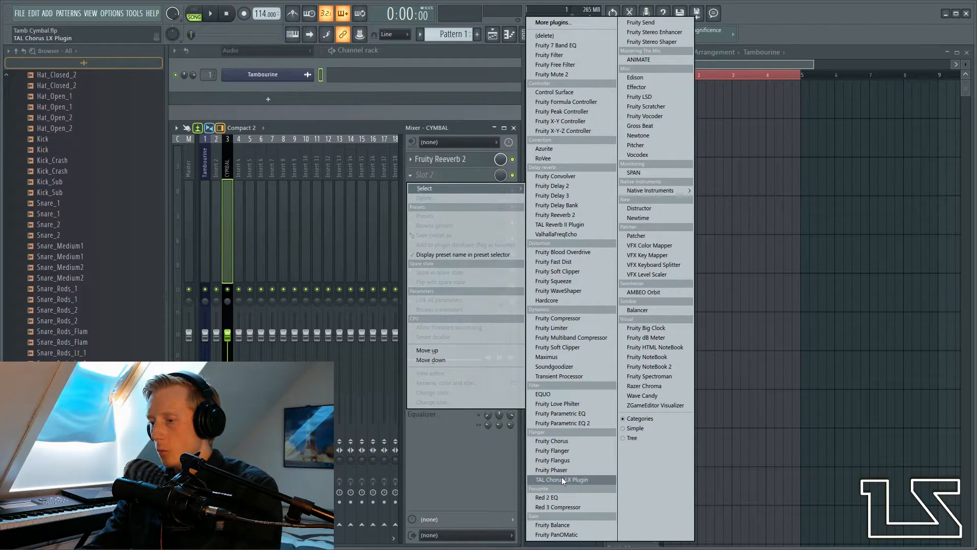
{"action": "left_click", "coordinate": [558, 318]}
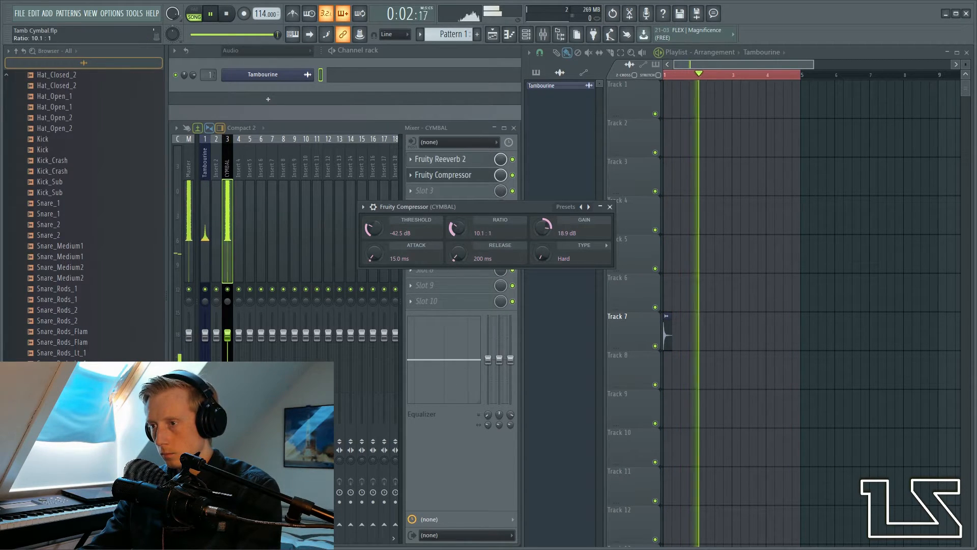
{"action": "left_click_drag", "start_coordinate": [458, 227], "coordinate": [462, 233]}
{"action": "left_click_drag", "start_coordinate": [543, 229], "coordinate": [543, 222]}
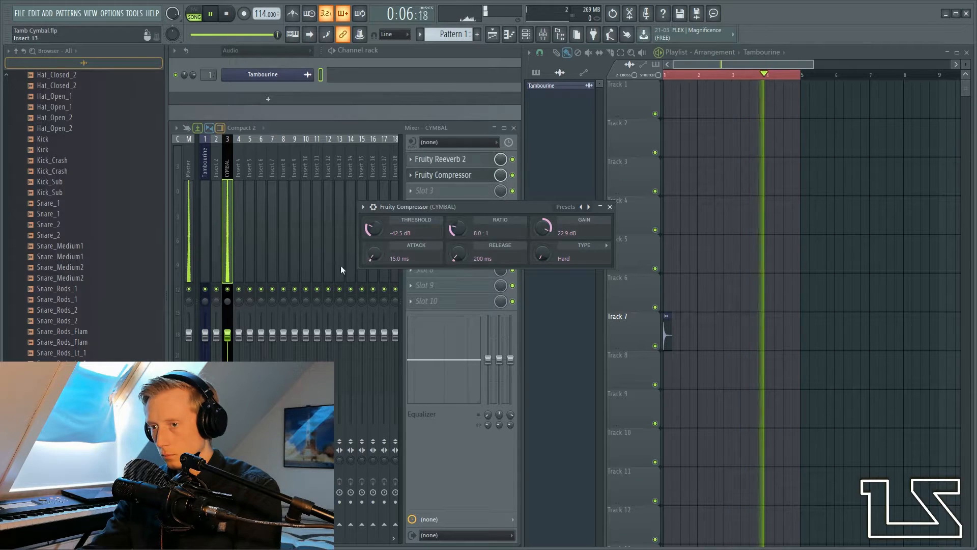
{"action": "left_click_drag", "start_coordinate": [228, 336], "coordinate": [228, 341]}
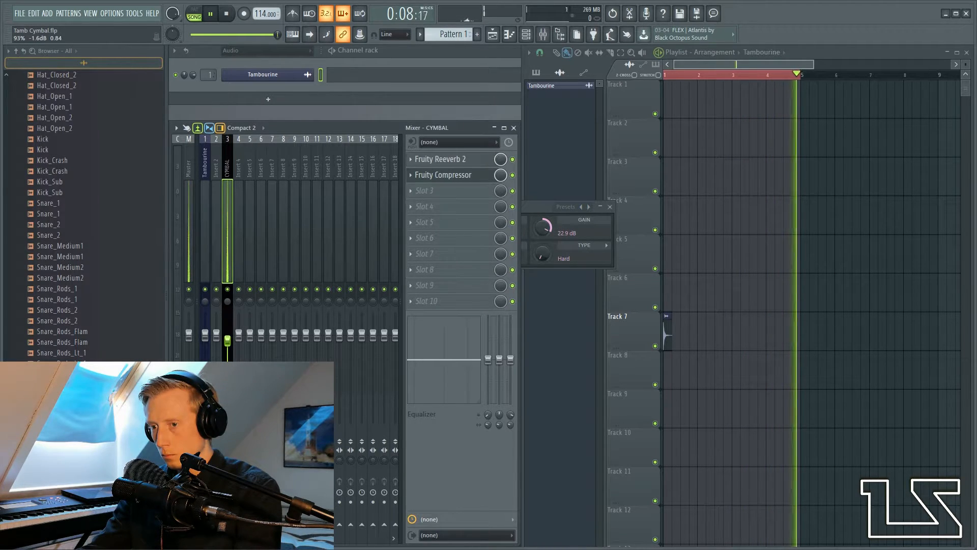
{"action": "key", "text": "space"}
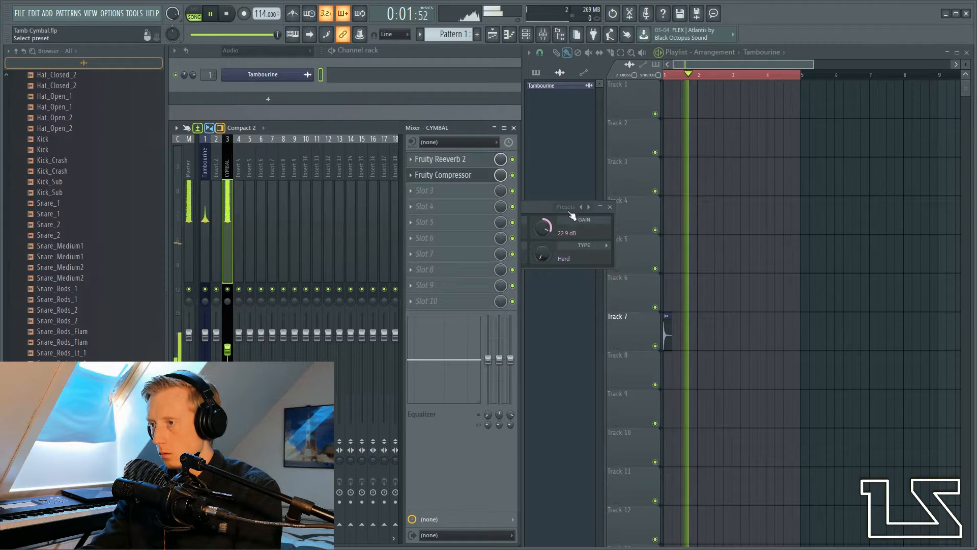
Step: Raise the CYMBAL compressor's ratio and lower its threshold further while listening to the tail
{"action": "left_click", "coordinate": [589, 219]}
{"action": "left_click_drag", "start_coordinate": [458, 228], "coordinate": [457, 216]}
{"action": "left_click_drag", "start_coordinate": [374, 228], "coordinate": [374, 234]}
{"action": "left_click", "coordinate": [610, 206]}
{"action": "key", "text": "space"}
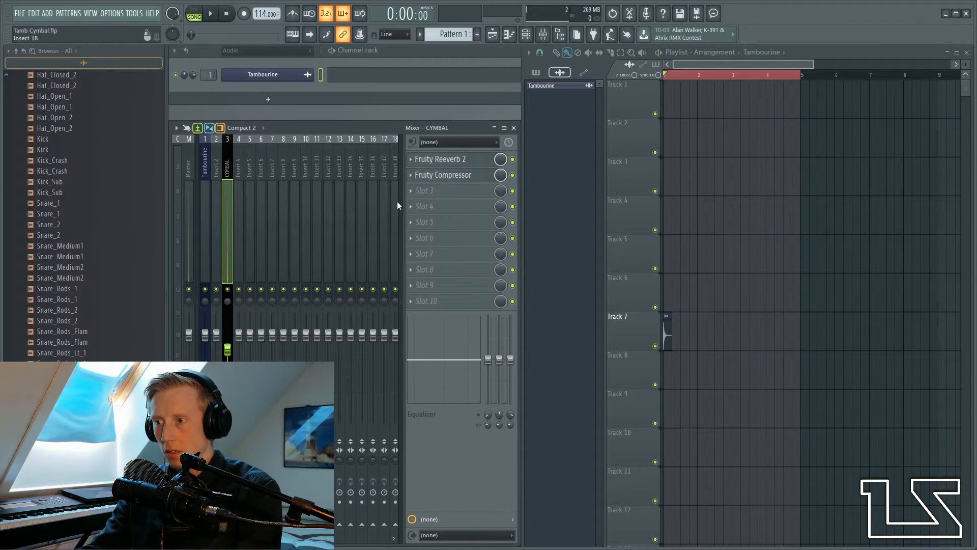
Step: Add Fruity Balance in slot 10 of CYMBAL and create a volume automation clip for it on Track 8 over the four bars
{"action": "left_click", "coordinate": [456, 303]}
{"action": "key", "text": "Escape"}
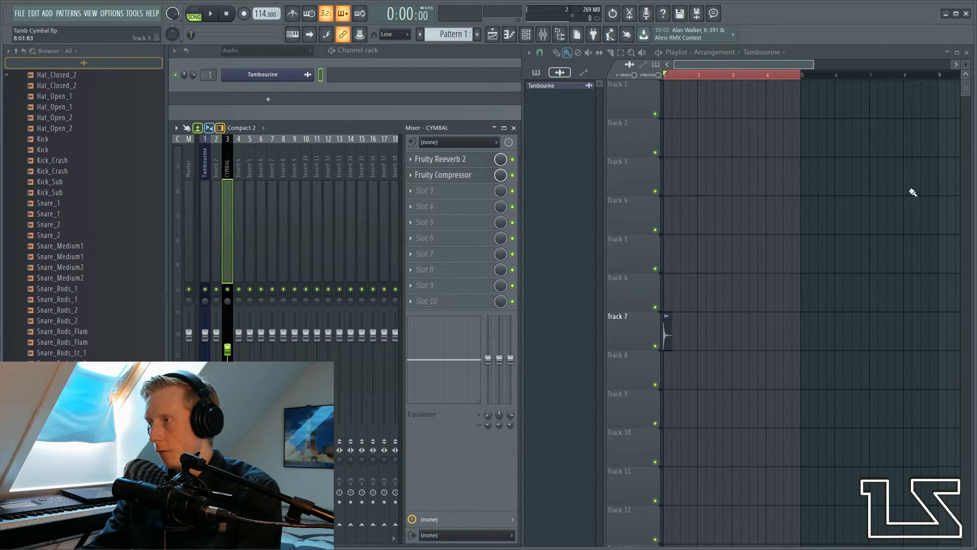
{"action": "left_click", "coordinate": [460, 301]}
{"action": "left_click", "coordinate": [571, 523]}
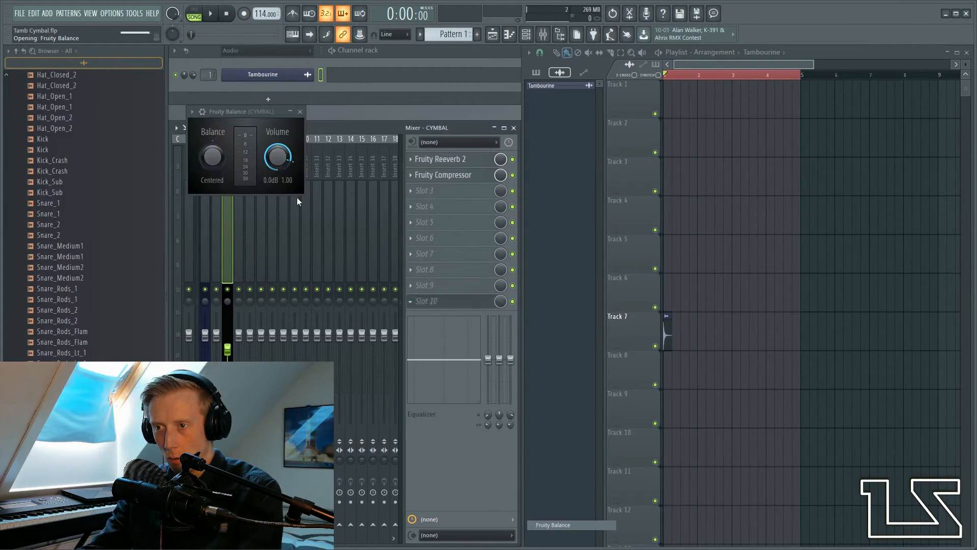
{"action": "right_click", "coordinate": [278, 158]}
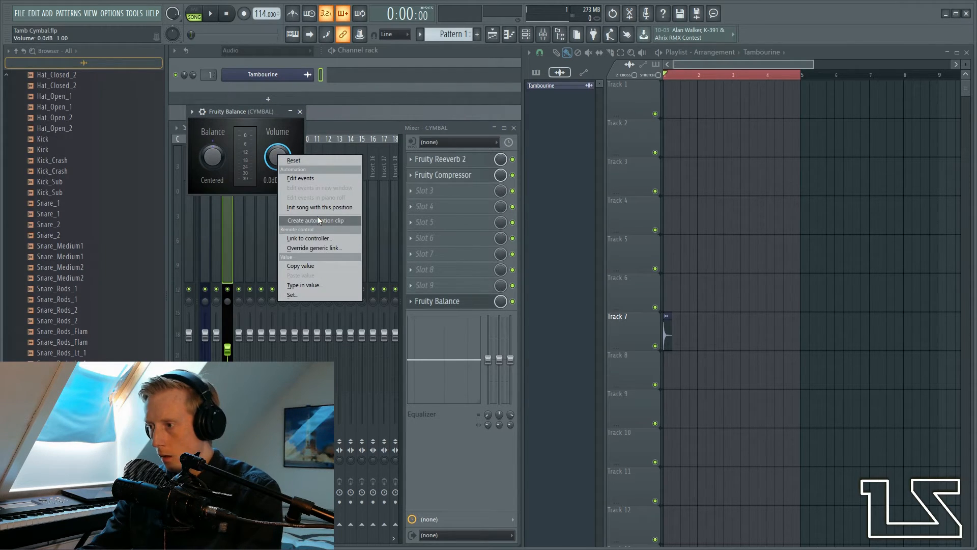
{"action": "left_click", "coordinate": [317, 218]}
{"action": "left_click_drag", "start_coordinate": [690, 86], "coordinate": [628, 364]}
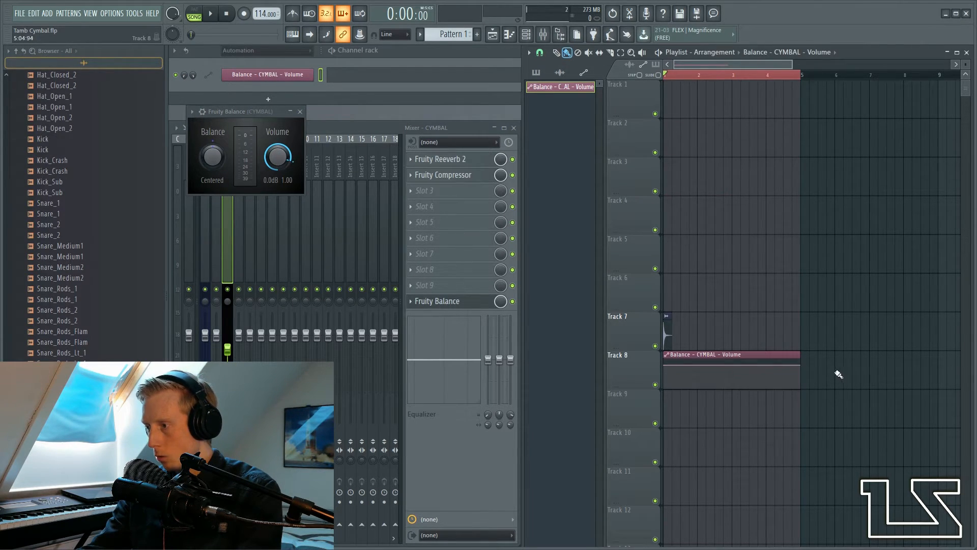
Step: Lower the volume automation's end point to the minimum, bend the curve so it falls mainly in the last bar, and play it
{"action": "left_click_drag", "start_coordinate": [797, 371], "coordinate": [798, 386]}
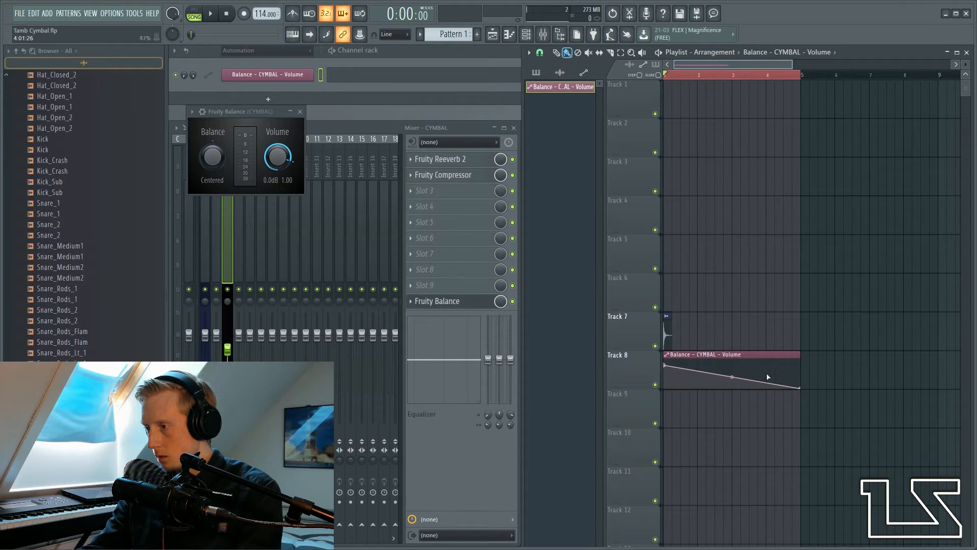
{"action": "left_click_drag", "start_coordinate": [732, 376], "coordinate": [732, 368]}
{"action": "key", "text": "space"}
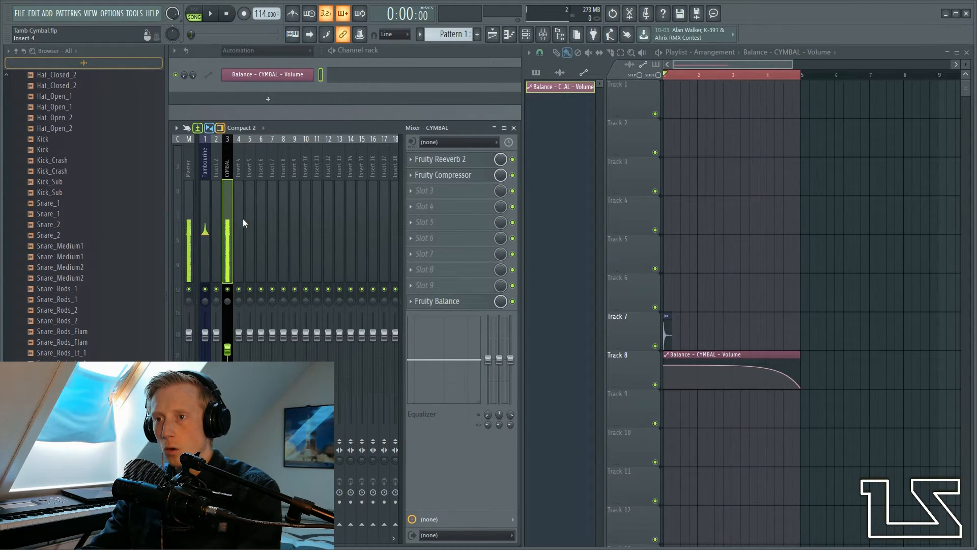
Step: Place the 707 CH hi-hat sample at the start of Track 6, above the tambourine clip
{"action": "left_click", "coordinate": [213, 236]}
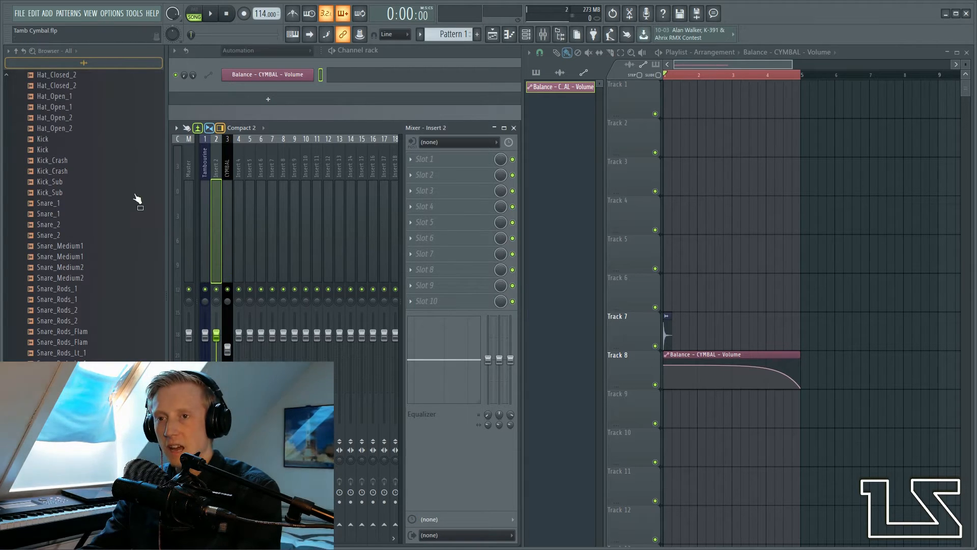
{"action": "scroll", "coordinate": [101, 224], "scroll_direction": "up", "scroll_amount": 10}
{"action": "left_click", "coordinate": [52, 284]}
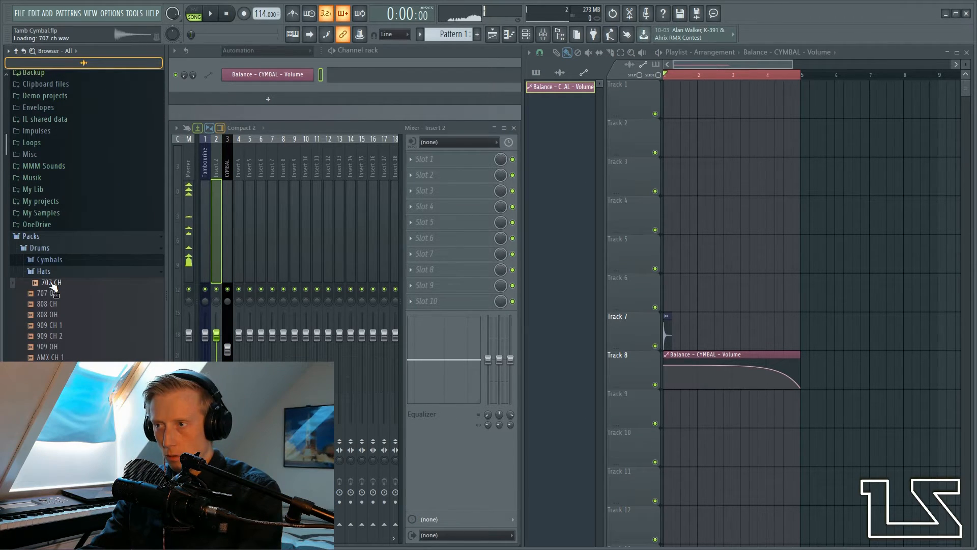
{"action": "left_click_drag", "start_coordinate": [682, 301], "coordinate": [684, 299]}
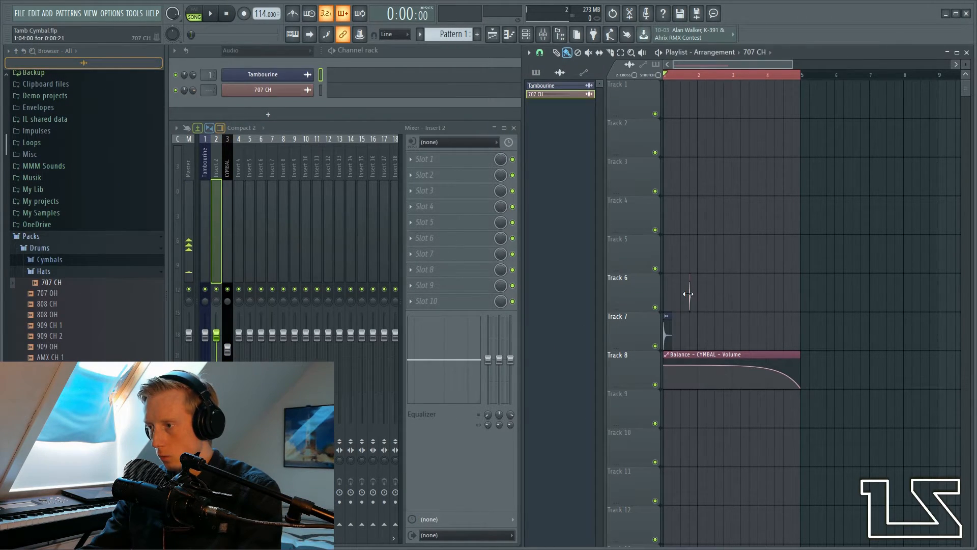
{"action": "scroll", "coordinate": [688, 293], "scroll_direction": "up", "scroll_amount": 3}
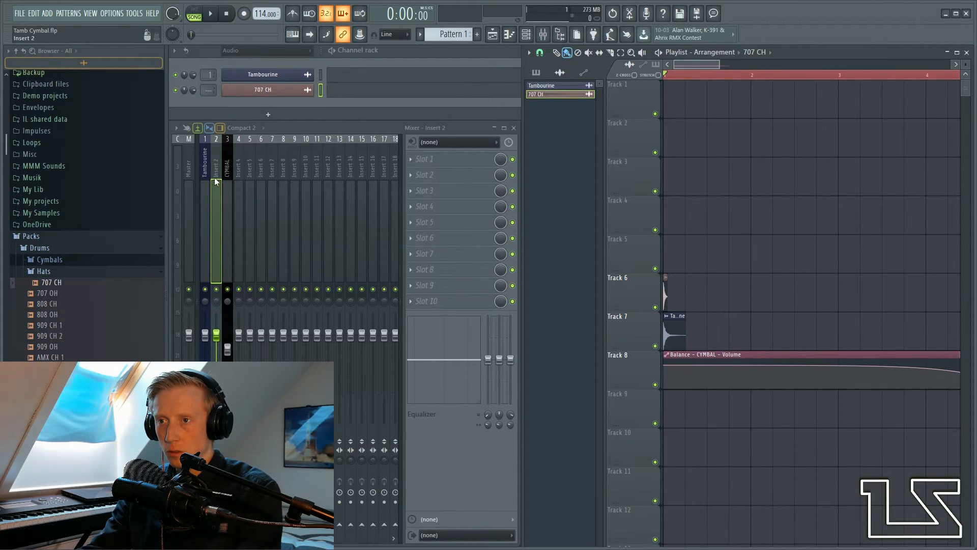
Step: Route 707 CH to mixer track 2 and lower its volume to -25.9 dB while playing the layered sound
{"action": "left_click_drag", "start_coordinate": [207, 89], "coordinate": [207, 84]}
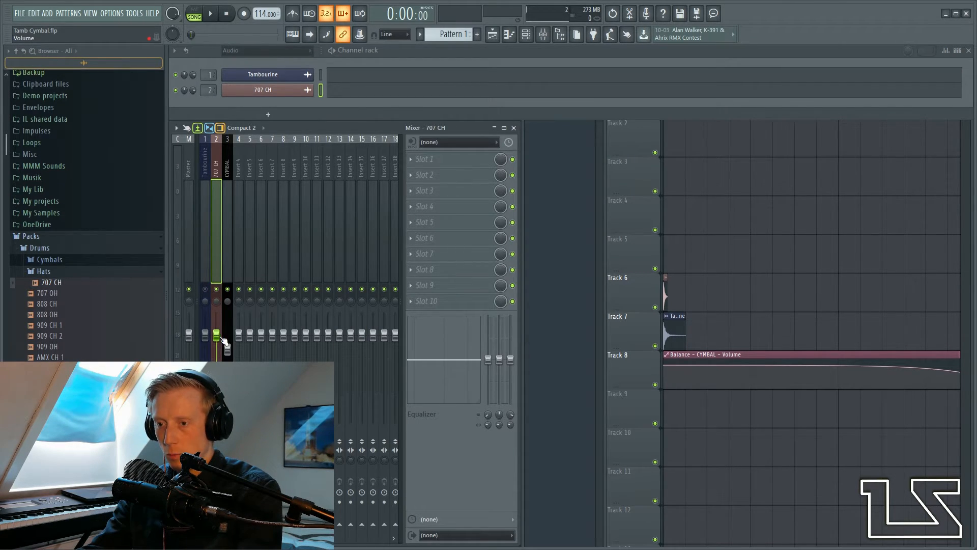
{"action": "key", "text": "space"}
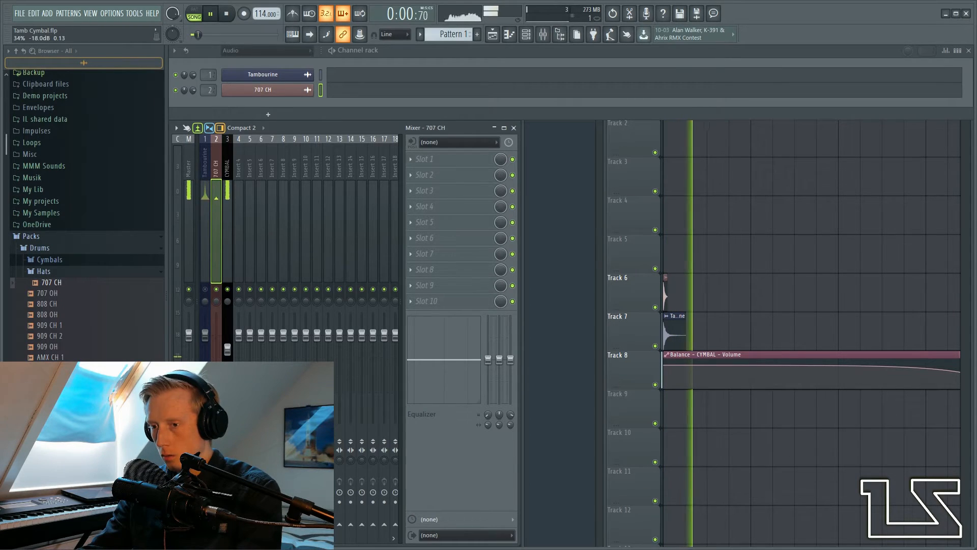
{"action": "scroll", "coordinate": [764, 374], "scroll_direction": "down", "scroll_amount": 5}
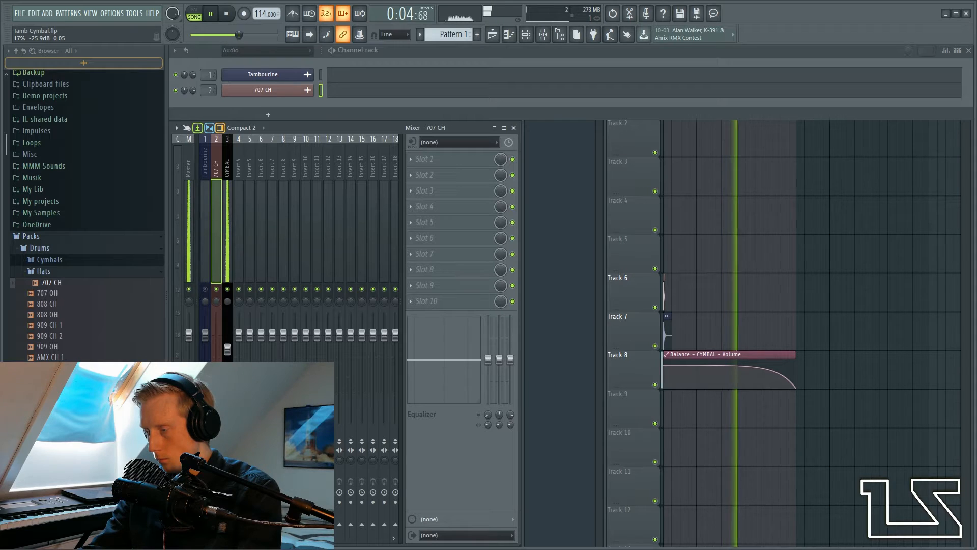
{"action": "key", "text": "space"}
Step: Add Fruity Parametric EQ 2 in slot 1 of 707 CH and load a preset with high-pass and low-pass bands
{"action": "left_click", "coordinate": [451, 164]}
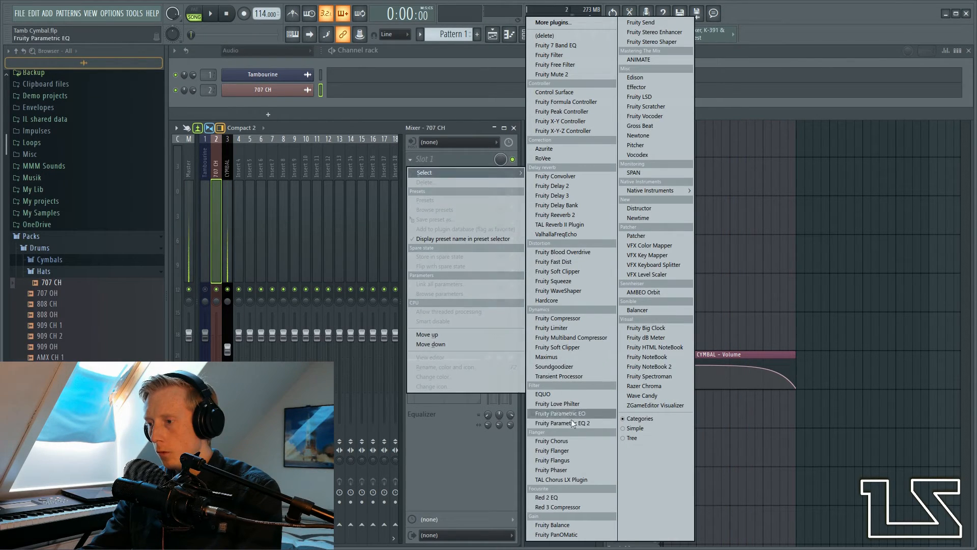
{"action": "left_click", "coordinate": [567, 422]}
{"action": "key", "text": "space"}
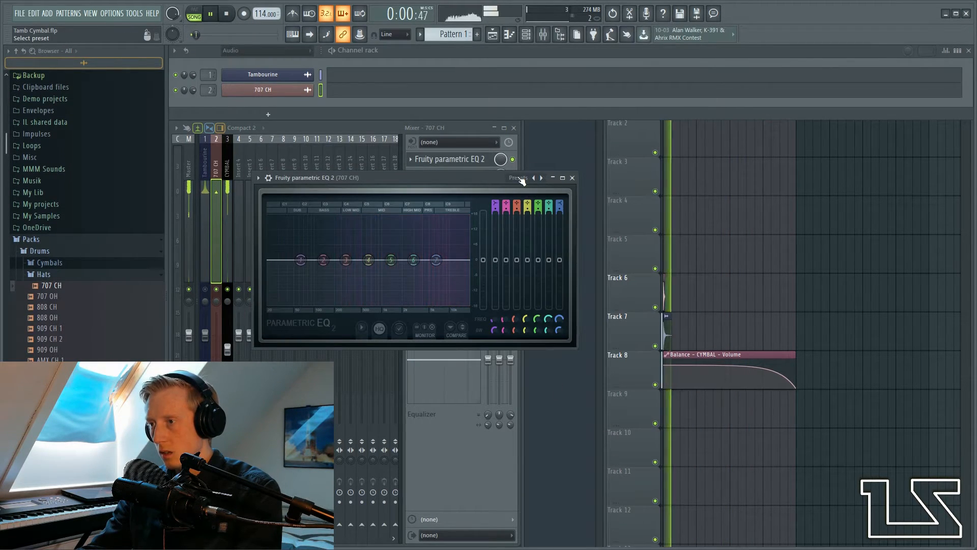
{"action": "left_click", "coordinate": [526, 180]}
{"action": "mouse_move", "coordinate": [550, 183]}
{"action": "mouse_move", "coordinate": [600, 183]}
{"action": "left_click", "coordinate": [646, 193]}
{"action": "left_click", "coordinate": [229, 15]}
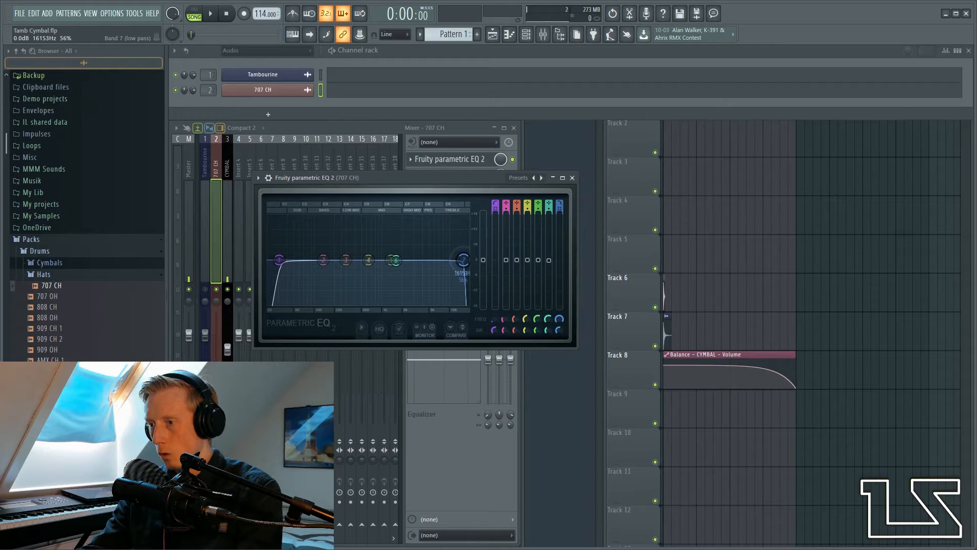
Step: Raise the 707 CH high-pass cutoff into the high mids, pull band 5 down and play the result
{"action": "left_click_drag", "start_coordinate": [280, 260], "coordinate": [388, 302]}
{"action": "key", "text": "space"}
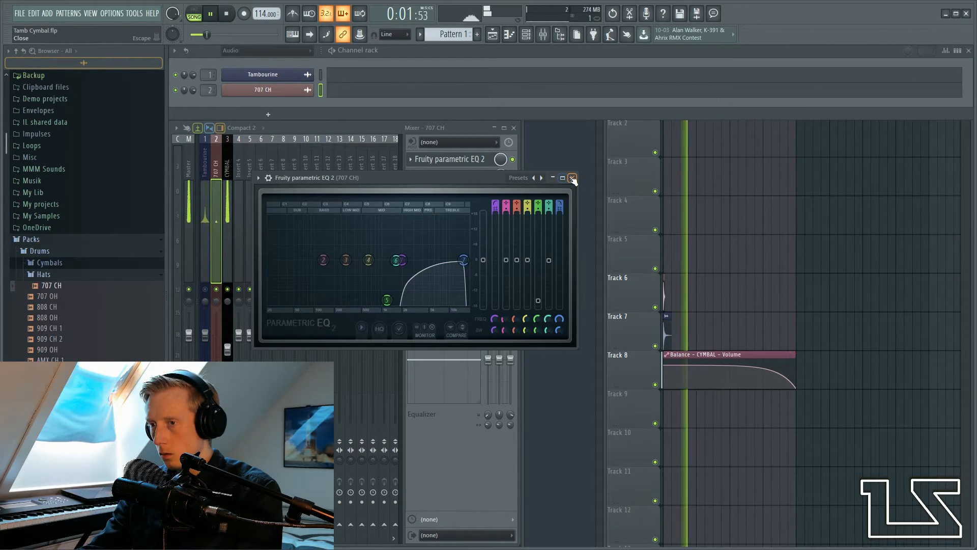
{"action": "left_click", "coordinate": [572, 178]}
{"action": "key", "text": "space"}
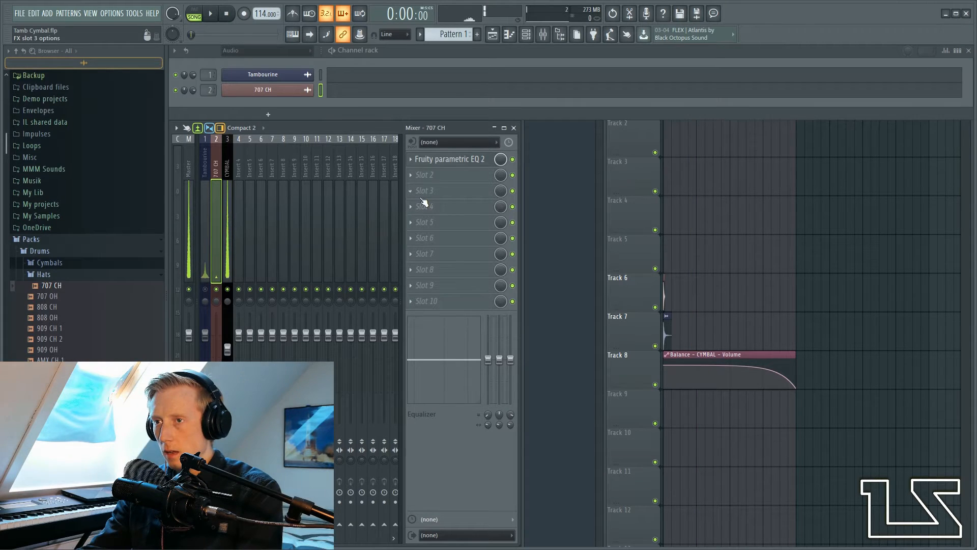
Step: Add Fruity Stereo Enhancer in slot 2 of 707 CH and play the layered sound with it
{"action": "left_click", "coordinate": [471, 178]}
{"action": "left_click", "coordinate": [651, 32]}
{"action": "key", "text": "space"}
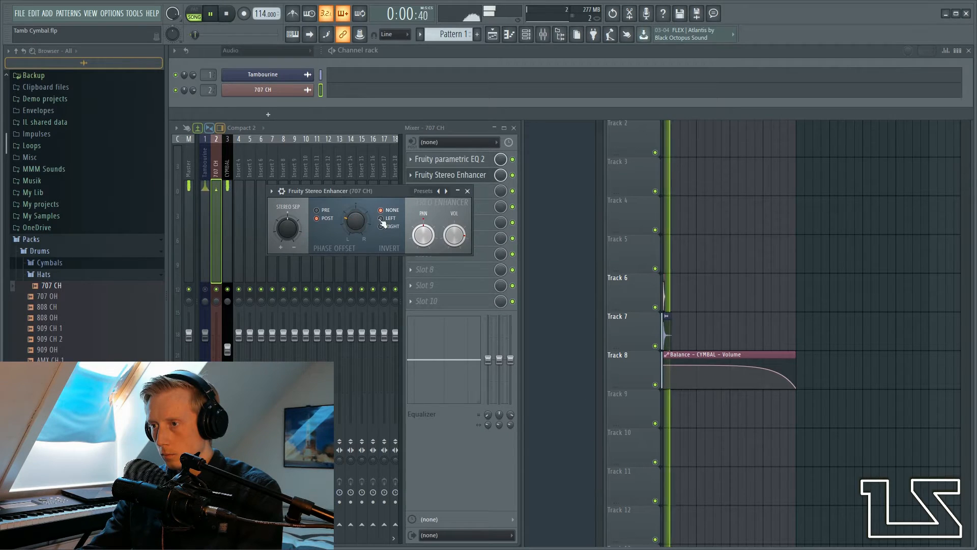
{"action": "key", "text": "Escape"}
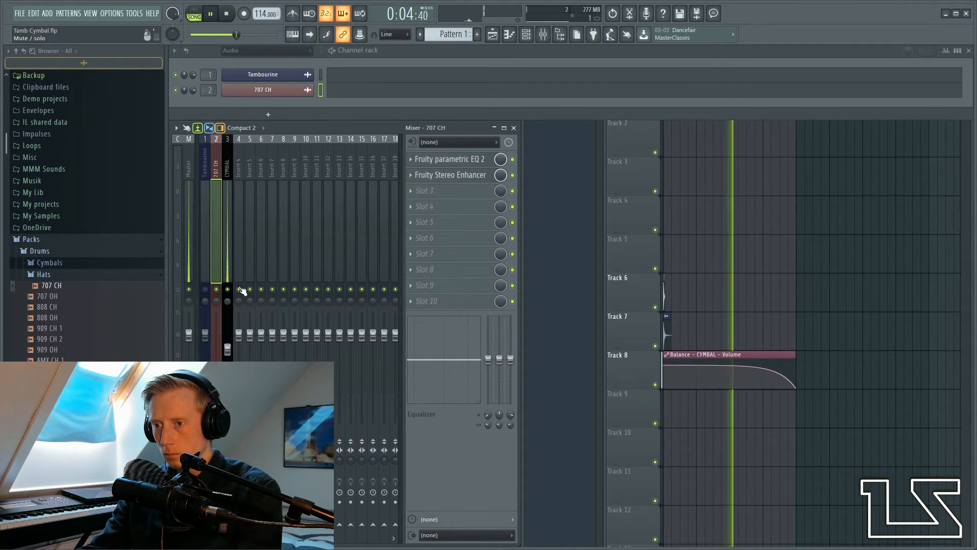
{"action": "key", "text": "space"}
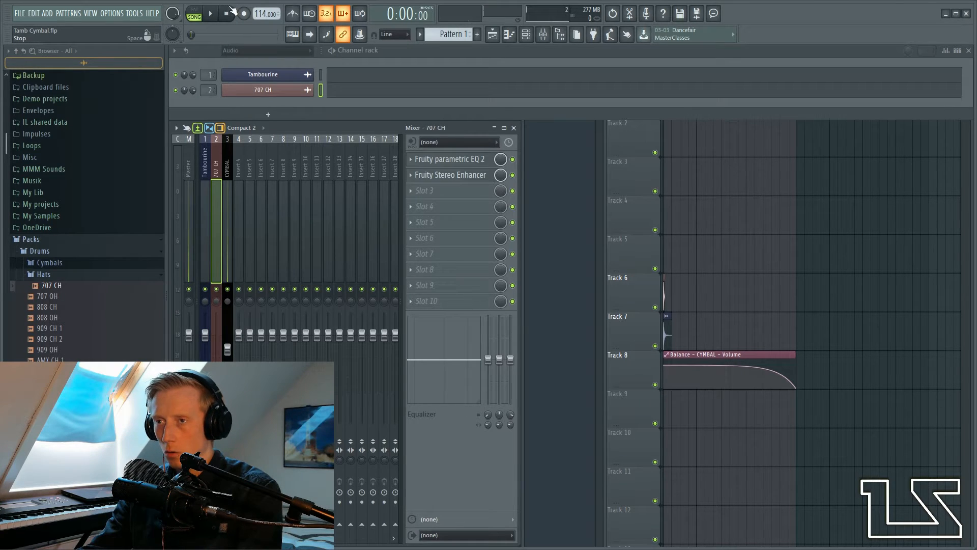
Step: Play the finished layered cymbal with its volume fade over the four-bar range
{"action": "left_click", "coordinate": [763, 266]}
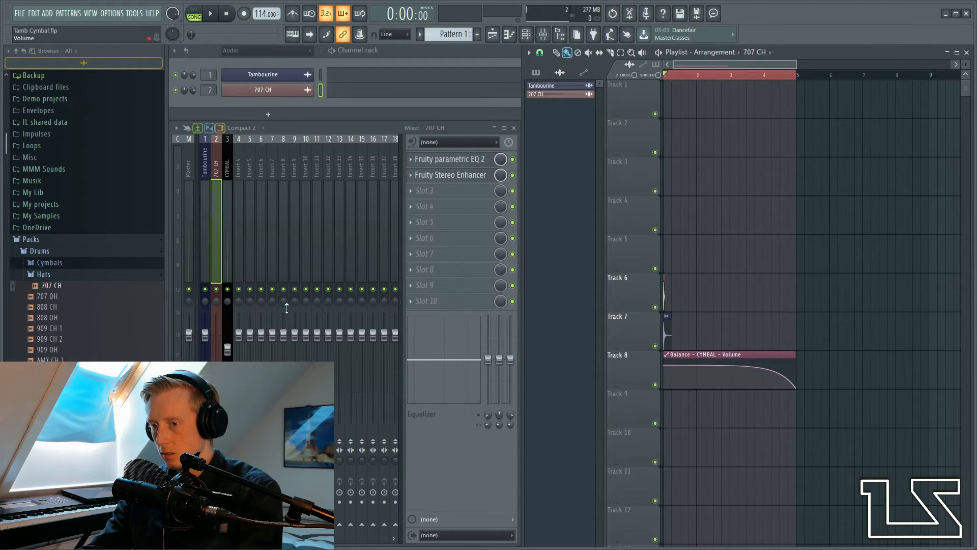
{"action": "key", "text": "space"}
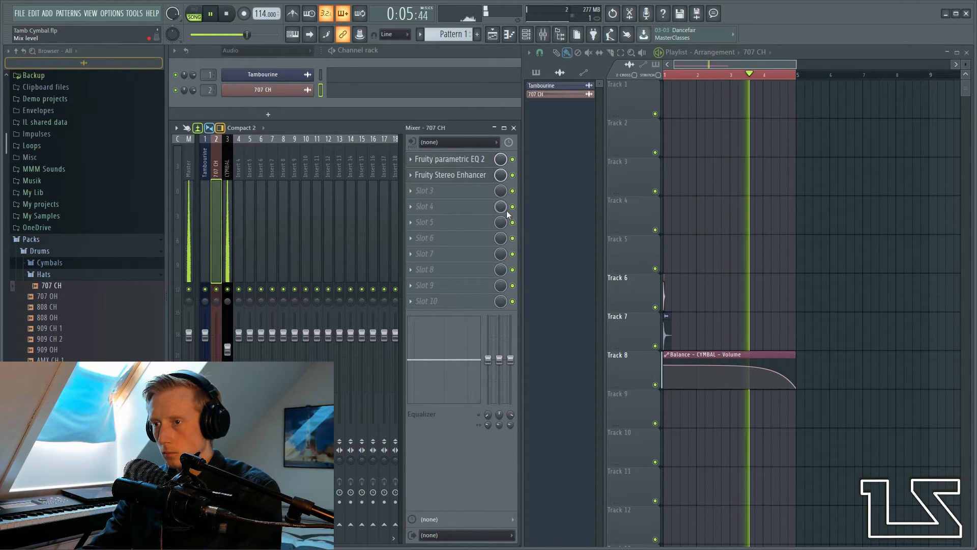
{"action": "key", "text": "space"}
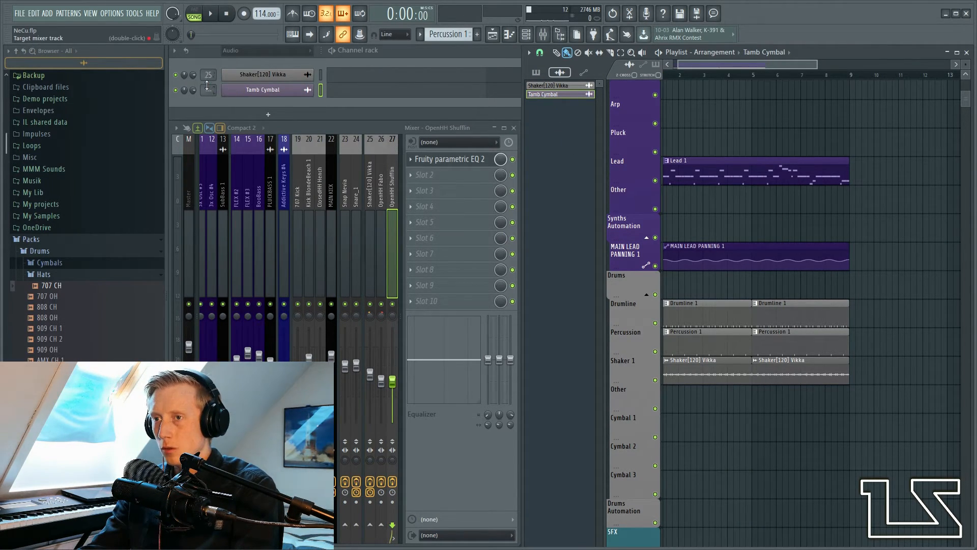
Step: In the NeCu project, route the Tamb Cymbal channel to mixer track 29 and recolour it grey like the other drums
{"action": "left_click_drag", "start_coordinate": [208, 90], "coordinate": [208, 66]}
{"action": "right_click", "coordinate": [288, 97]}
{"action": "left_click", "coordinate": [356, 118]}
{"action": "key", "text": "Return"}
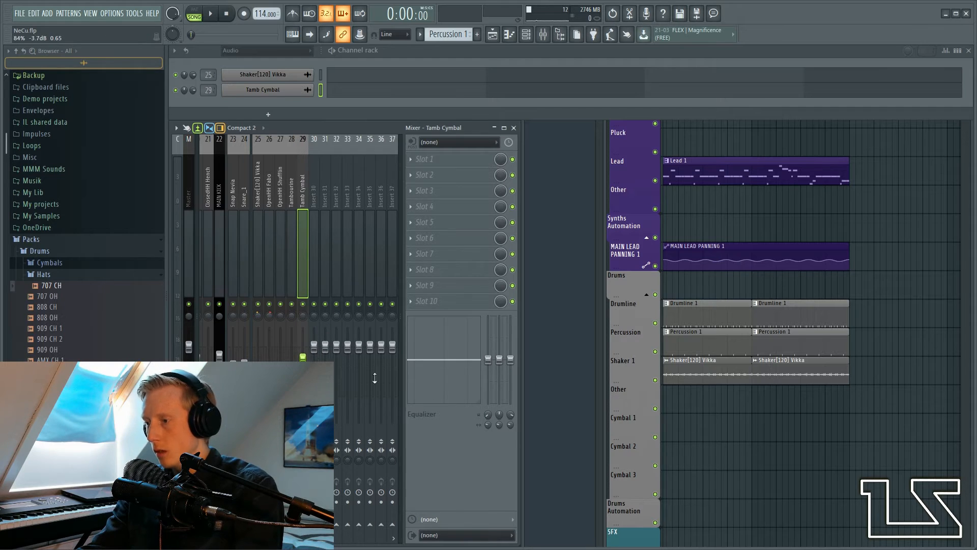
Step: Place the Tamb Cymbal clip at bar 1 of the Cymbal 1 track
{"action": "left_click_drag", "start_coordinate": [338, 367], "coordinate": [696, 420]}
{"action": "scroll", "coordinate": [690, 438], "scroll_direction": "up", "scroll_amount": 1}
{"action": "scroll", "coordinate": [693, 439], "scroll_direction": "up", "scroll_amount": 4}
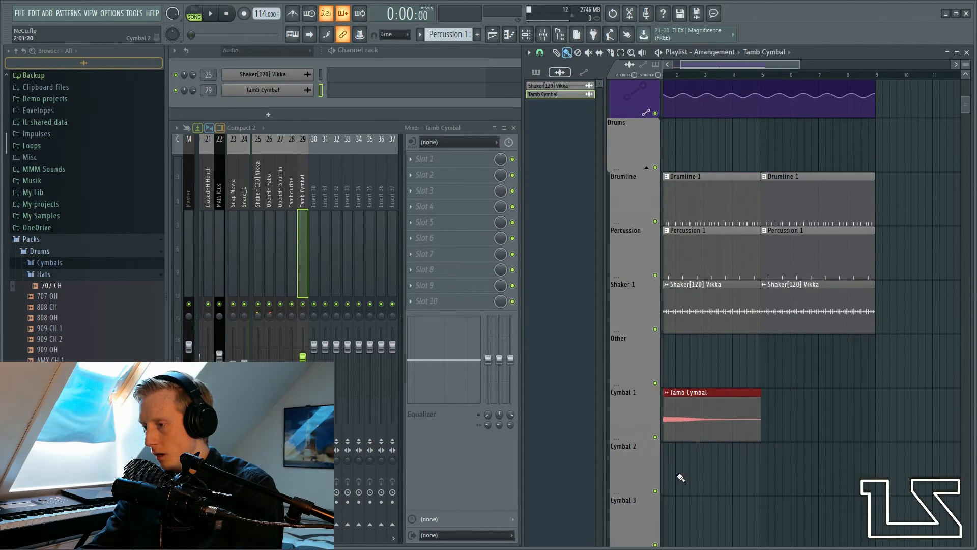
{"action": "scroll", "coordinate": [681, 474], "scroll_direction": "left", "scroll_amount": 1}
{"action": "left_click", "coordinate": [689, 456]}
{"action": "right_click", "coordinate": [707, 459]}
{"action": "scroll", "coordinate": [675, 432], "scroll_direction": "up", "scroll_amount": 5}
{"action": "left_click_drag", "start_coordinate": [712, 451], "coordinate": [737, 429]}
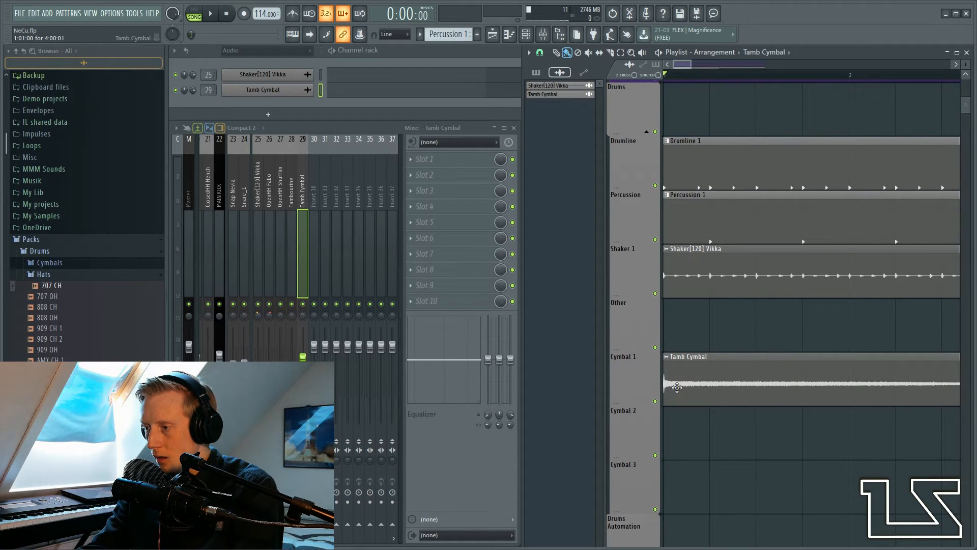
Step: Remove the attack peak from the start of the Tamb Cymbal sample and listen to its mixer track soloed
{"action": "double_click", "coordinate": [677, 386]}
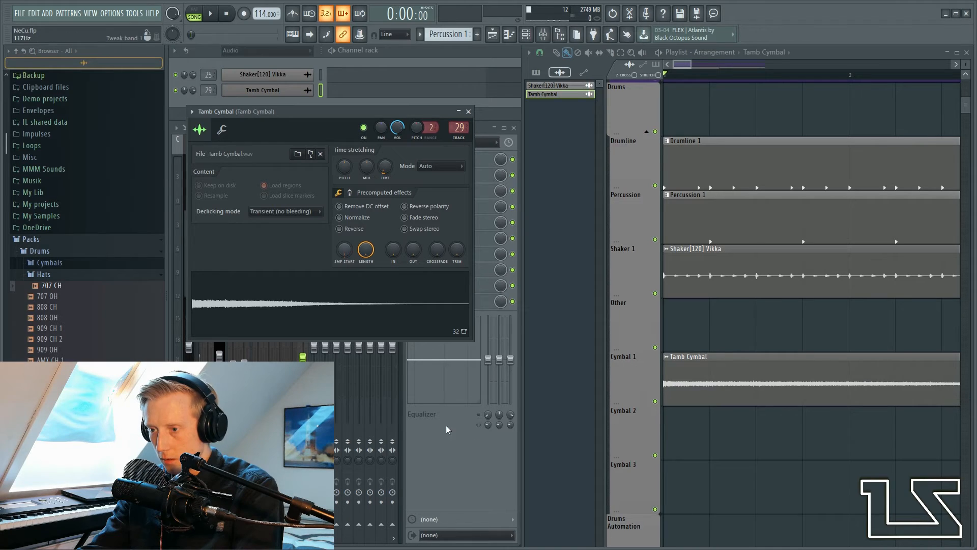
{"action": "left_click", "coordinate": [414, 400]}
{"action": "right_click", "coordinate": [302, 304]}
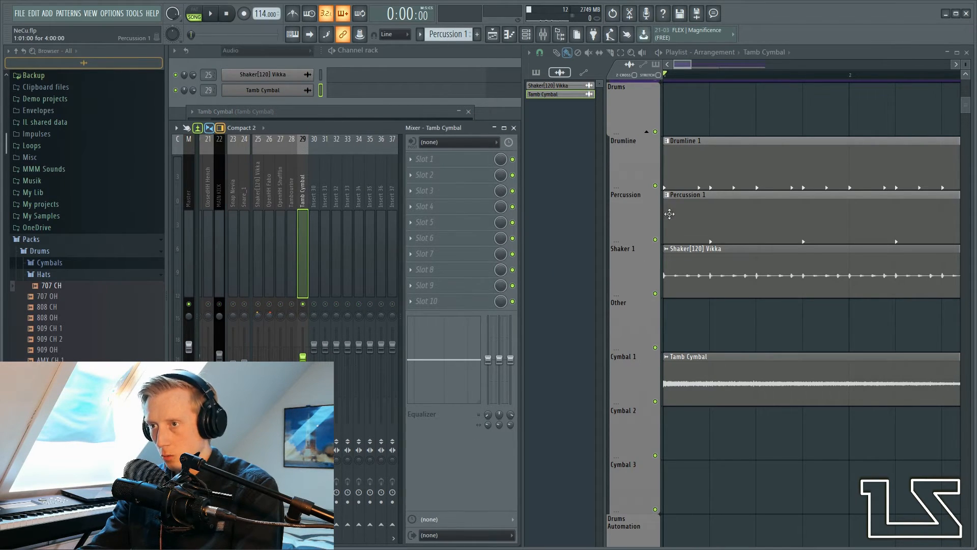
{"action": "key", "text": "space"}
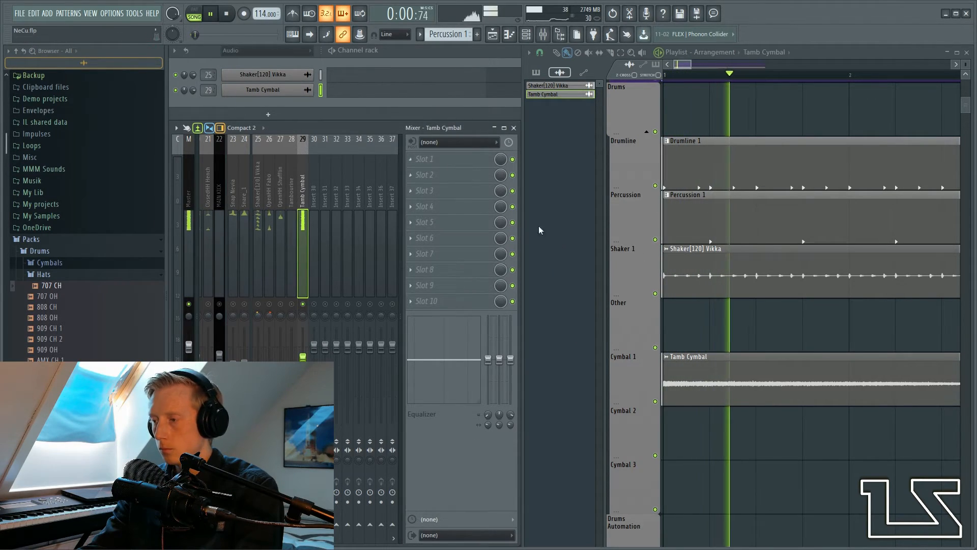
{"action": "scroll", "coordinate": [756, 314], "scroll_direction": "down", "scroll_amount": 6}
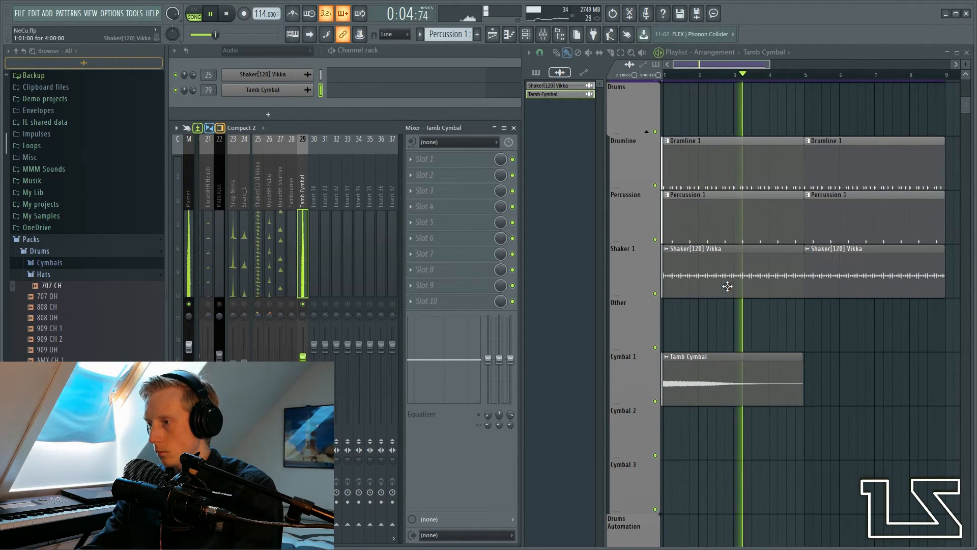
{"action": "key", "text": "space"}
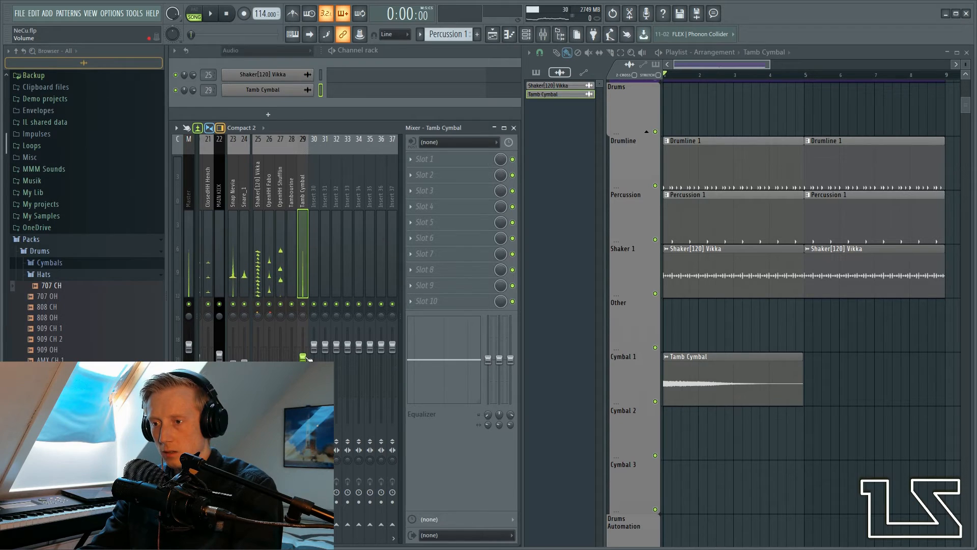
Step: Play the full mix and raise the Tamb Cymbal mixer volume slightly to -3.3 dB
{"action": "key", "text": "space"}
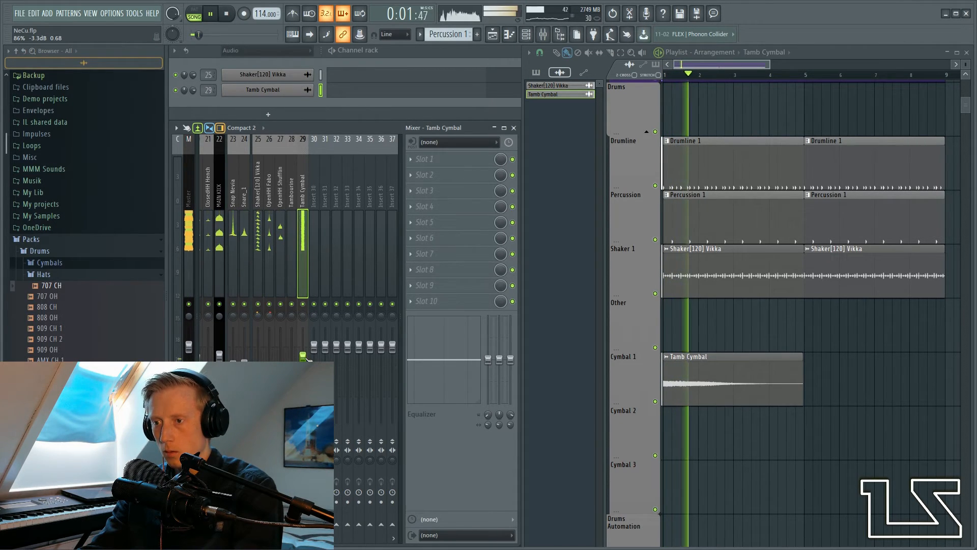
{"action": "left_click_drag", "start_coordinate": [303, 361], "coordinate": [306, 357]}
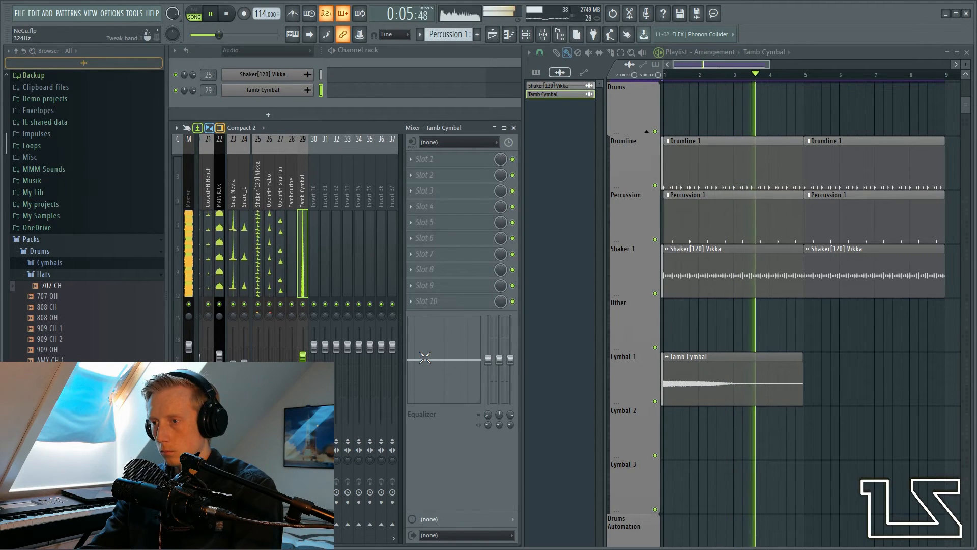
{"action": "key", "text": "space"}
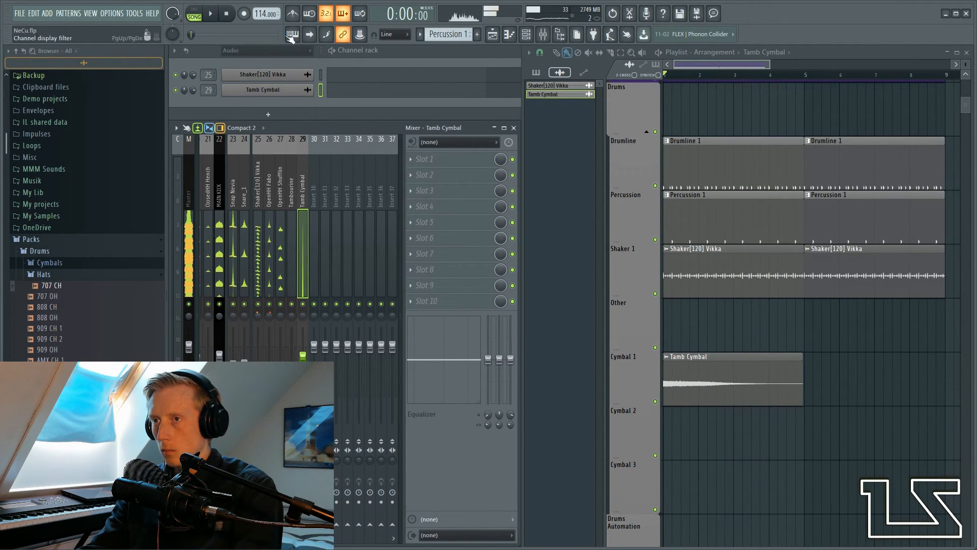
Step: Clone the Tamb Cymbal channel and reverse the sample in the copy
{"action": "right_click", "coordinate": [557, 96]}
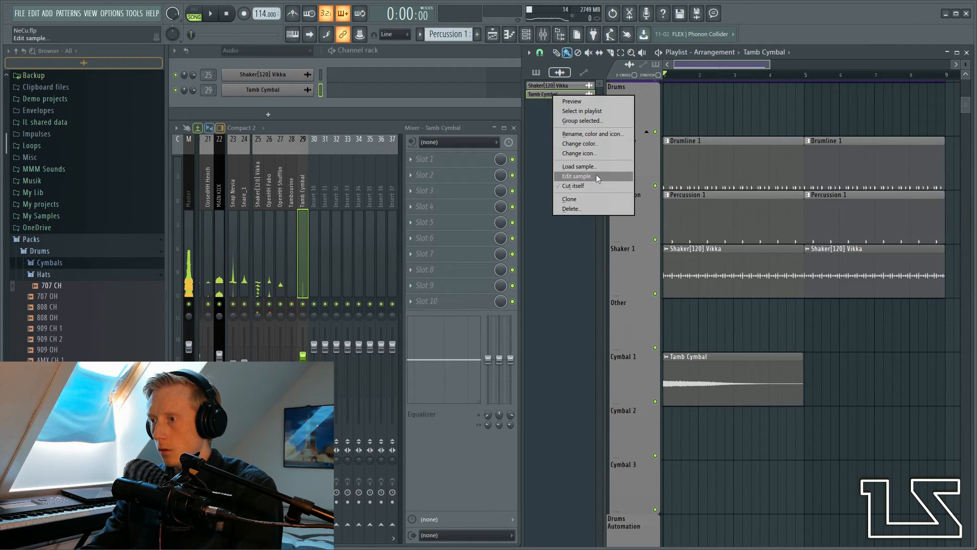
{"action": "left_click", "coordinate": [591, 199]}
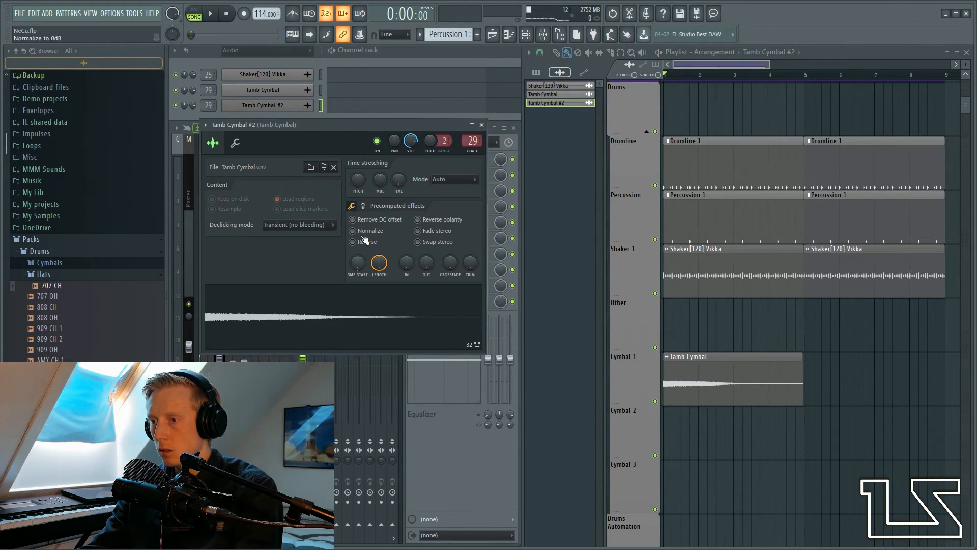
{"action": "left_click", "coordinate": [364, 242]}
Step: Place the reversed Tamb Cymbal #2 clip on the Cymbal 2 track from bar 5 so that it ends at bar 9
{"action": "scroll", "coordinate": [702, 336], "scroll_direction": "right", "scroll_amount": 5}
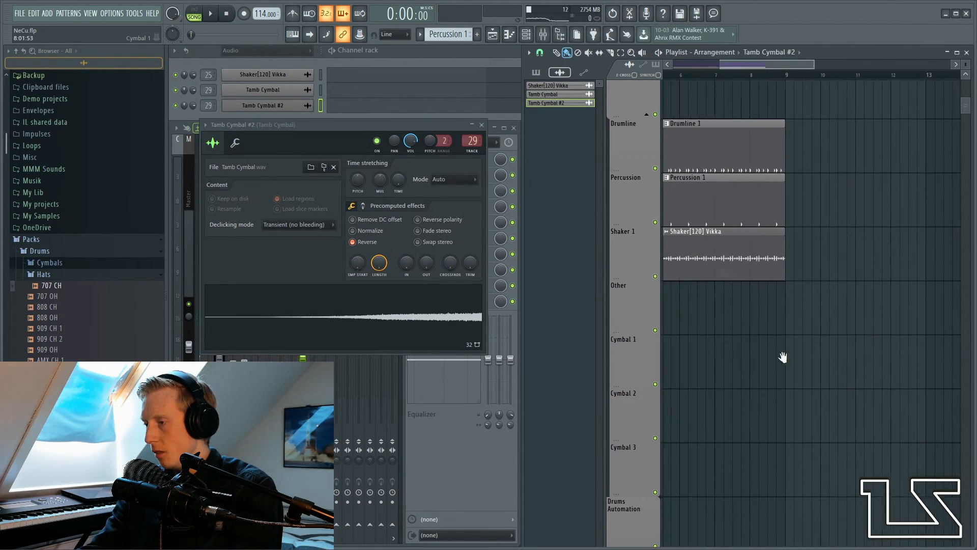
{"action": "left_click_drag", "start_coordinate": [769, 361], "coordinate": [749, 348]}
{"action": "left_click", "coordinate": [735, 384]}
{"action": "left_click_drag", "start_coordinate": [803, 406], "coordinate": [785, 405]}
Step: Play the arrangement from bar 7 to hear the reversed cymbal lead back into the loop, and stop playback
{"action": "scroll", "coordinate": [863, 417], "scroll_direction": "up", "scroll_amount": 5}
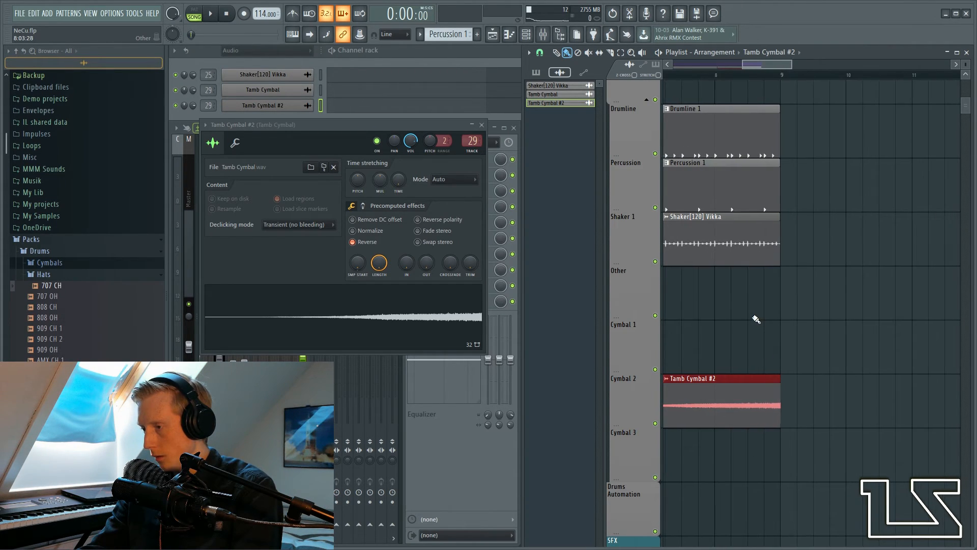
{"action": "scroll", "coordinate": [814, 318], "scroll_direction": "up", "scroll_amount": 2}
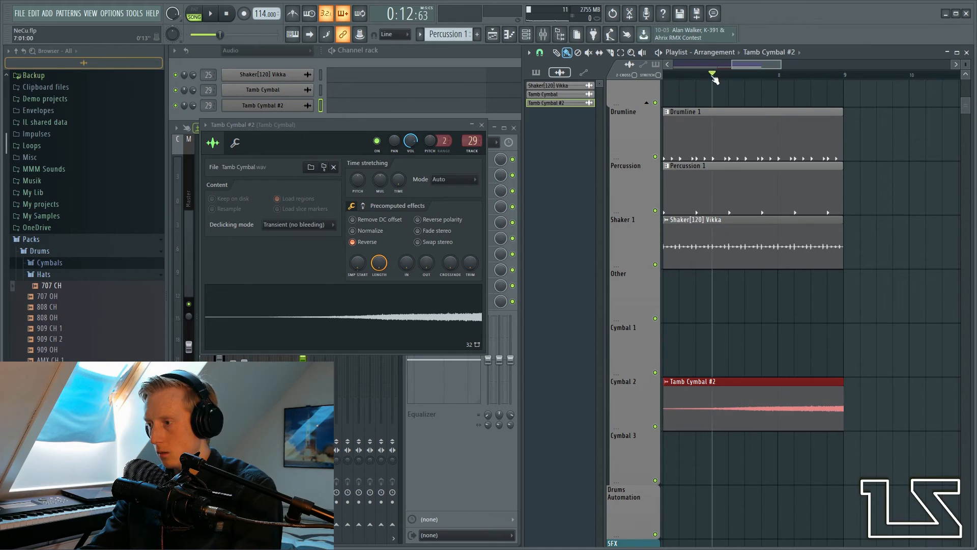
{"action": "key", "text": "space"}
{"action": "scroll", "coordinate": [840, 324], "scroll_direction": "down", "scroll_amount": 3}
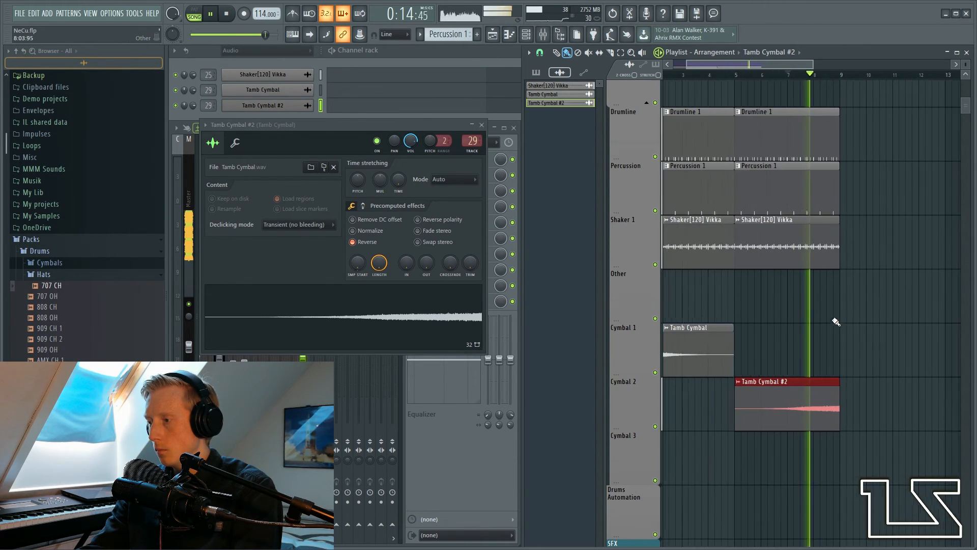
{"action": "left_click_drag", "start_coordinate": [839, 325], "coordinate": [901, 323]}
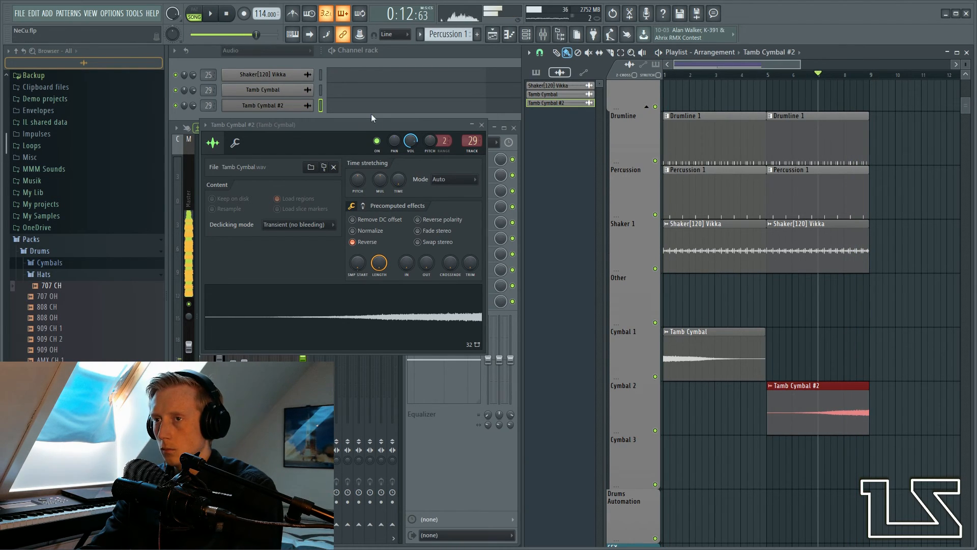
{"action": "left_click", "coordinate": [227, 14]}
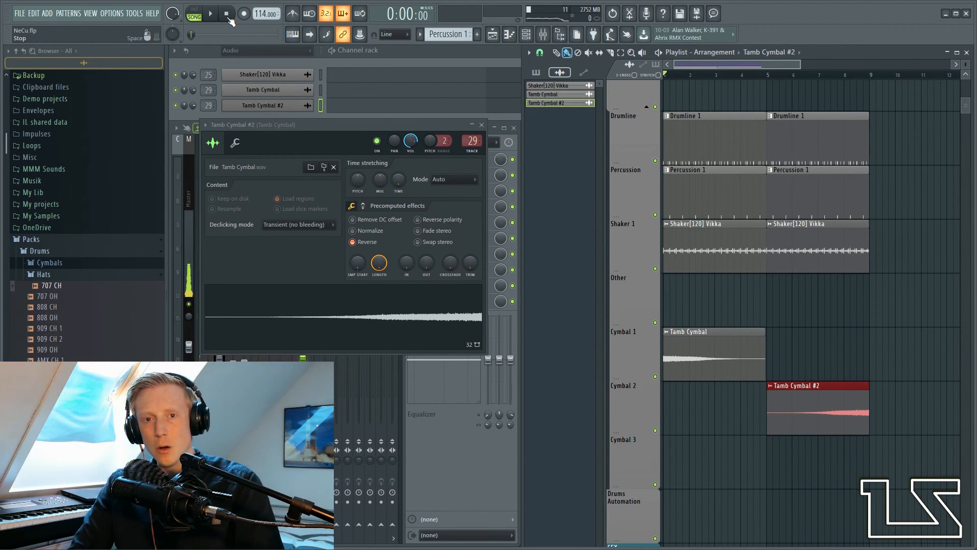